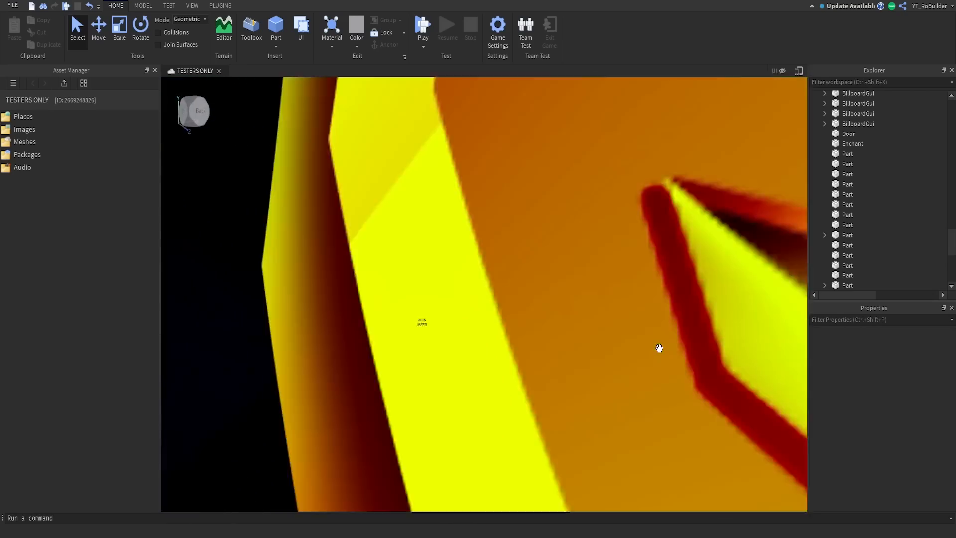
pyautogui.press('w')
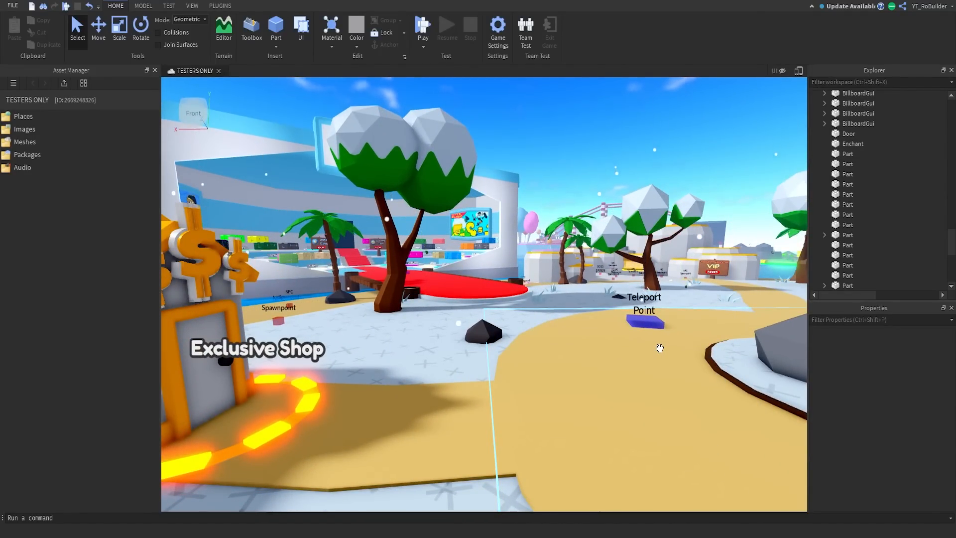
pyautogui.moveTo(572, 289); pyautogui.dragTo(577, 298, button='right')
pyautogui.press('w')
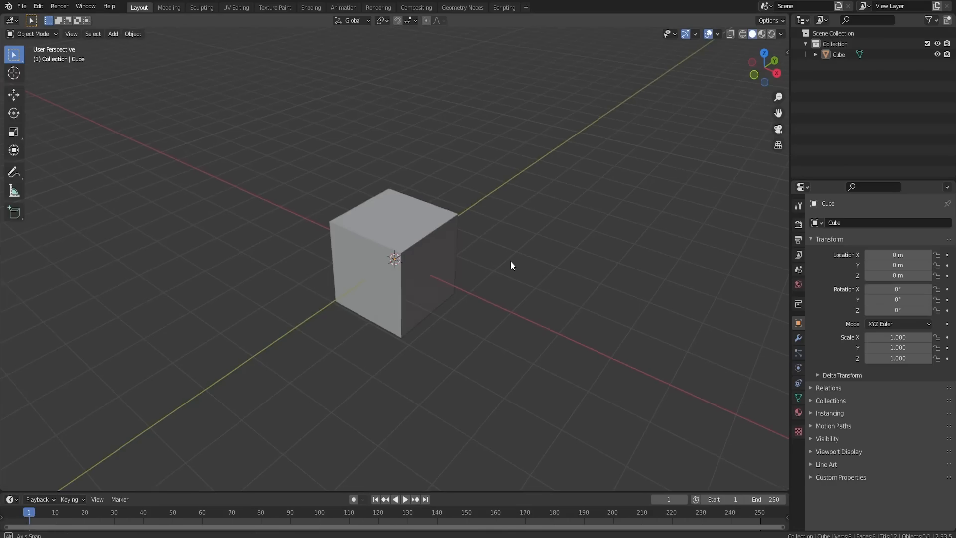
# Switch to Blender and bevel all edges of the cube by about 0.47 m with one segment
pyautogui.moveTo(510, 261); pyautogui.dragTo(409, 257, button='middle')
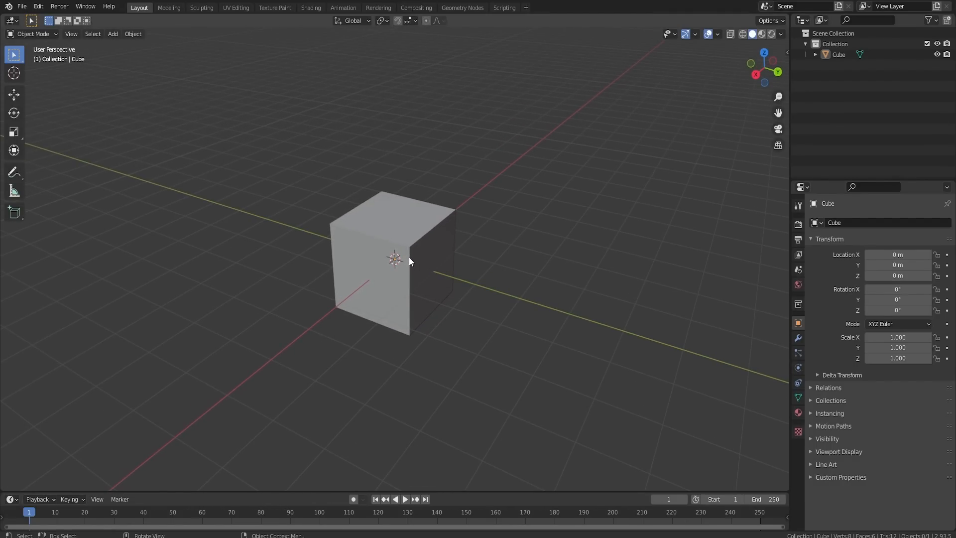
pyautogui.moveTo(407, 240); pyautogui.dragTo(440, 236, button='middle')
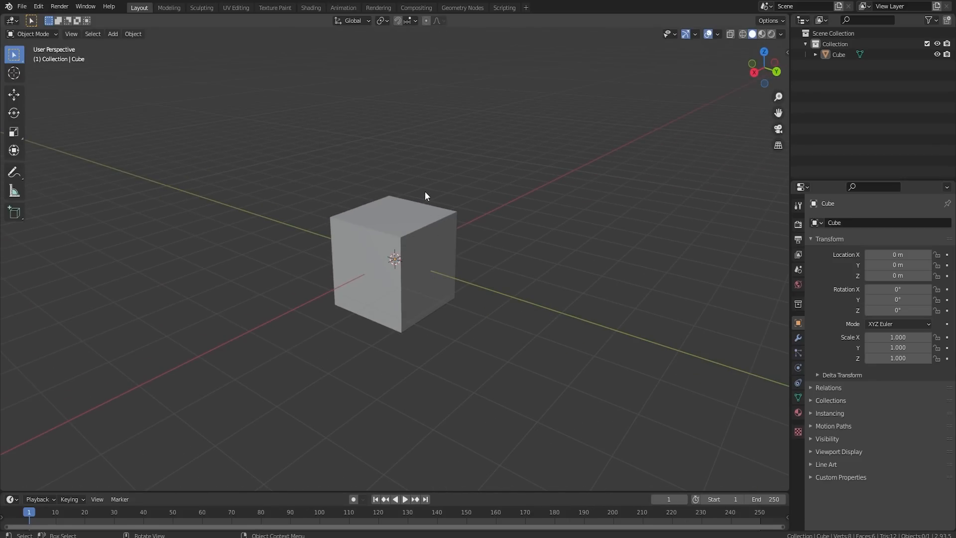
pyautogui.press('Tab')
pyautogui.moveTo(444, 210); pyautogui.dragTo(458, 198, button='middle')
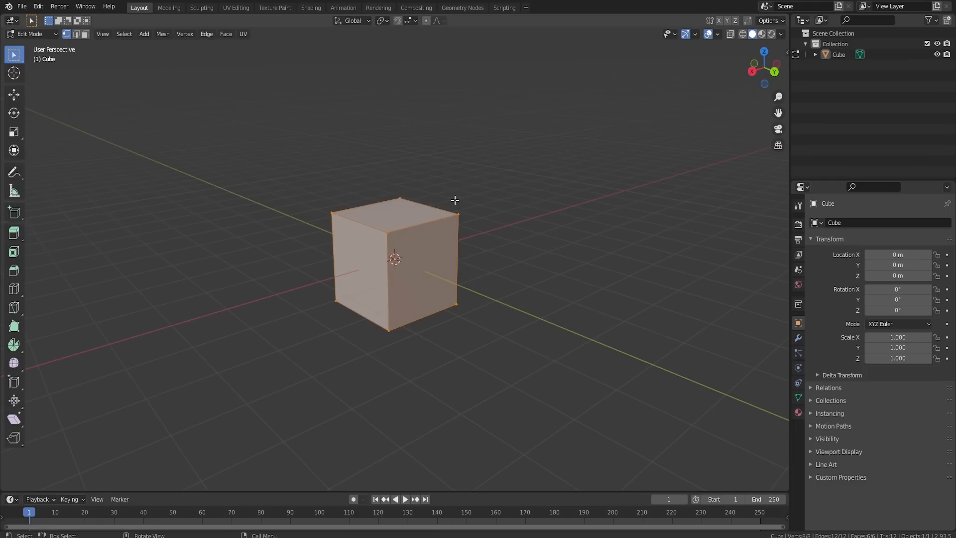
pyautogui.hotkey('ctrl', 'b')
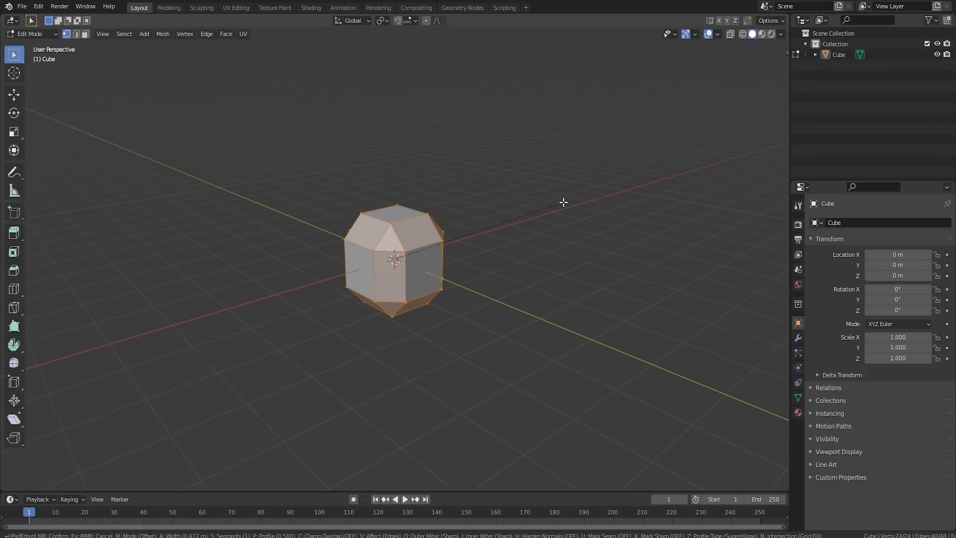
pyautogui.click(560, 202)
# Bevel all edges of the already beveled cube again by about 0.08 m with two segments
pyautogui.moveTo(559, 203); pyautogui.dragTo(500, 217, button='middle')
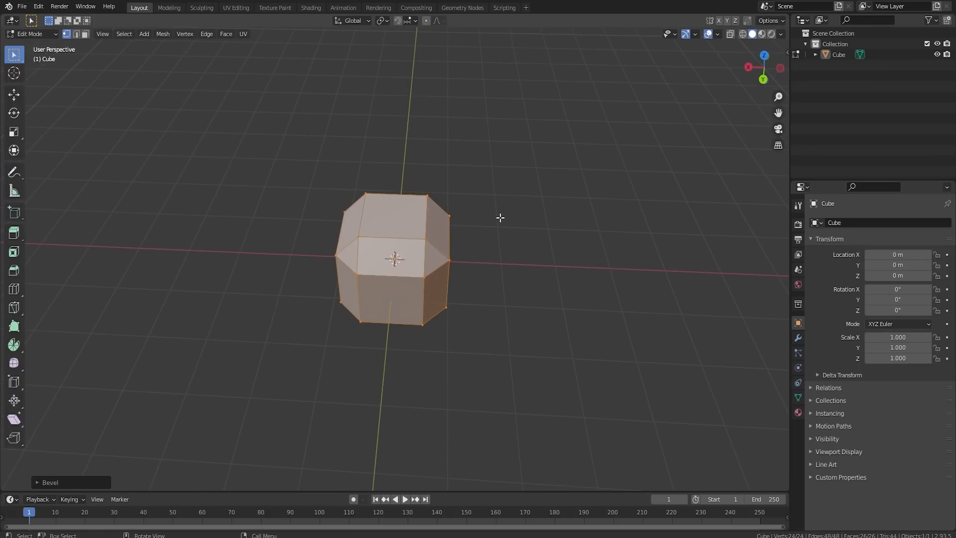
pyautogui.hotkey('ctrl', 'b')
pyautogui.scroll(6, 506, 219)
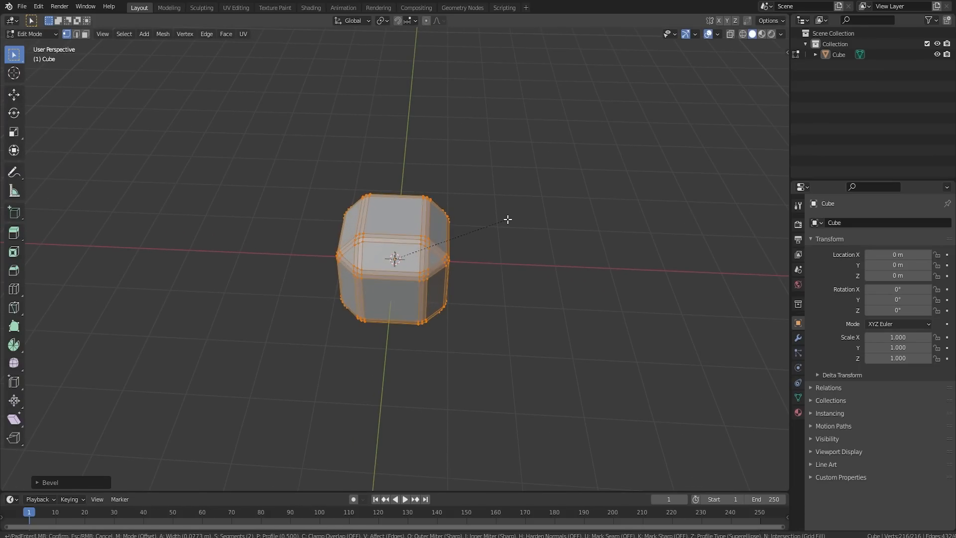
pyautogui.click(507, 220)
# Return the beveled cube to Object Mode and view its rounded shape from several sides
pyautogui.press('Tab')
pyautogui.moveTo(520, 255); pyautogui.dragTo(403, 220, button='middle')
pyautogui.rightClick(403, 224)
pyautogui.click(403, 225)
pyautogui.moveTo(515, 234); pyautogui.dragTo(427, 231, button='middle')
pyautogui.click(427, 231)
pyautogui.moveTo(448, 233)
pyautogui.mouseDown(button='middle')
pyautogui.moveTo(590, 254)
pyautogui.moveTo(493, 324)
pyautogui.moveTo(331, 271)
pyautogui.moveTo(367, 209)
pyautogui.moveTo(455, 224)
pyautogui.mouseUp(button='middle')
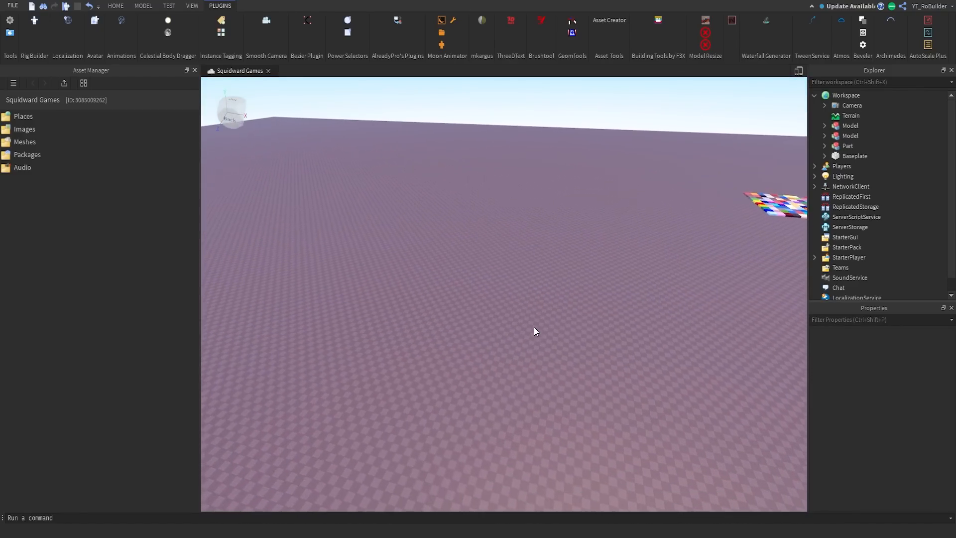
# Switch to Roblox Studio and open the Beveler settings as a floating window beside the viewport
pyautogui.press('w')
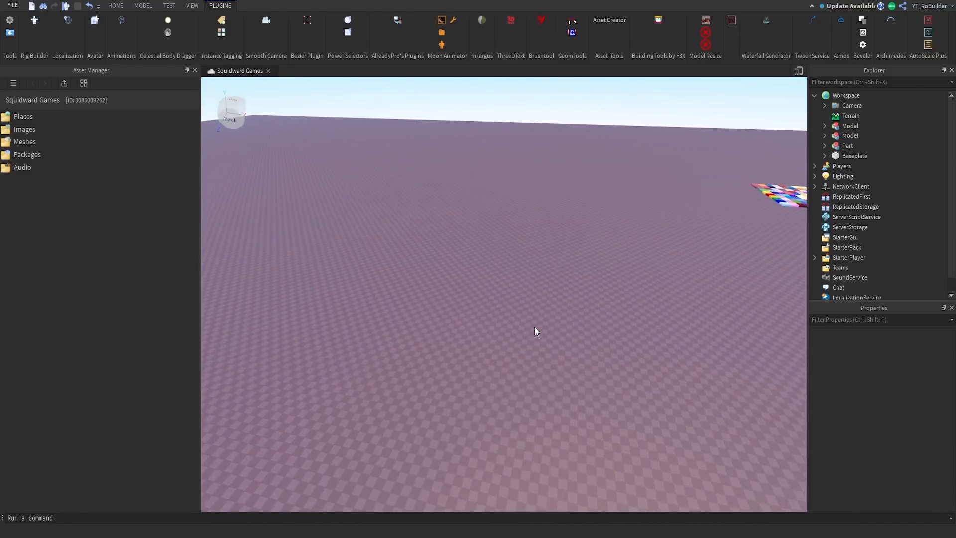
pyautogui.moveTo(533, 327); pyautogui.dragTo(521, 336, button='right')
pyautogui.press('w')
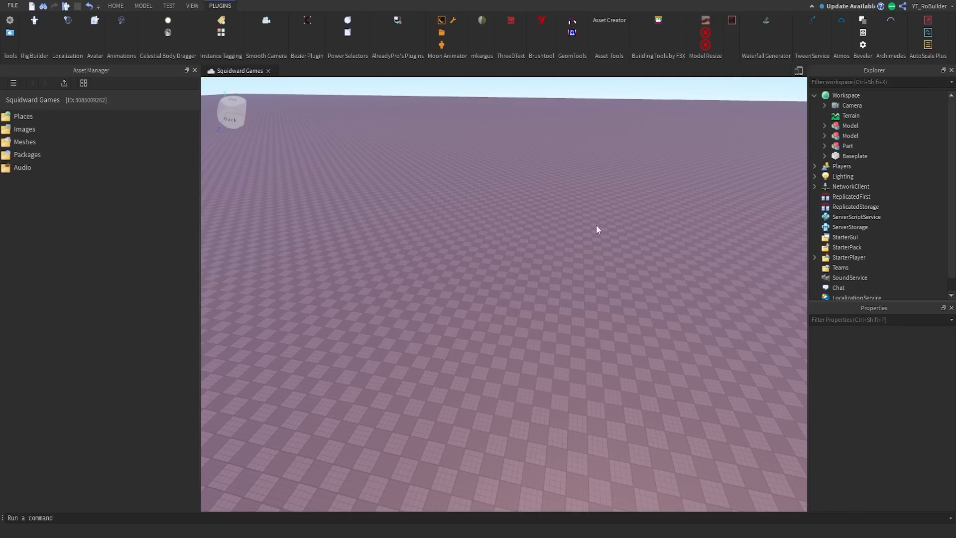
pyautogui.click(863, 45)
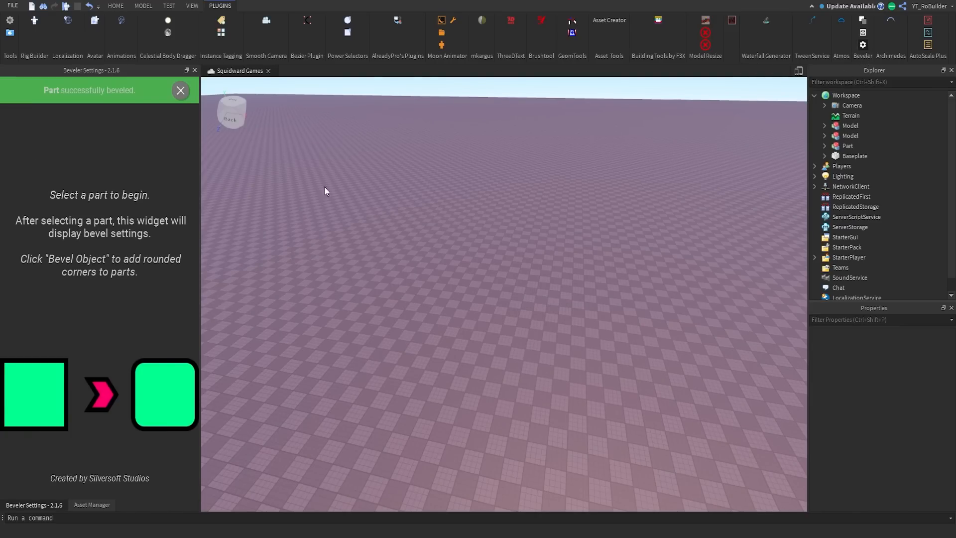
pyautogui.moveTo(125, 69); pyautogui.dragTo(491, 142)
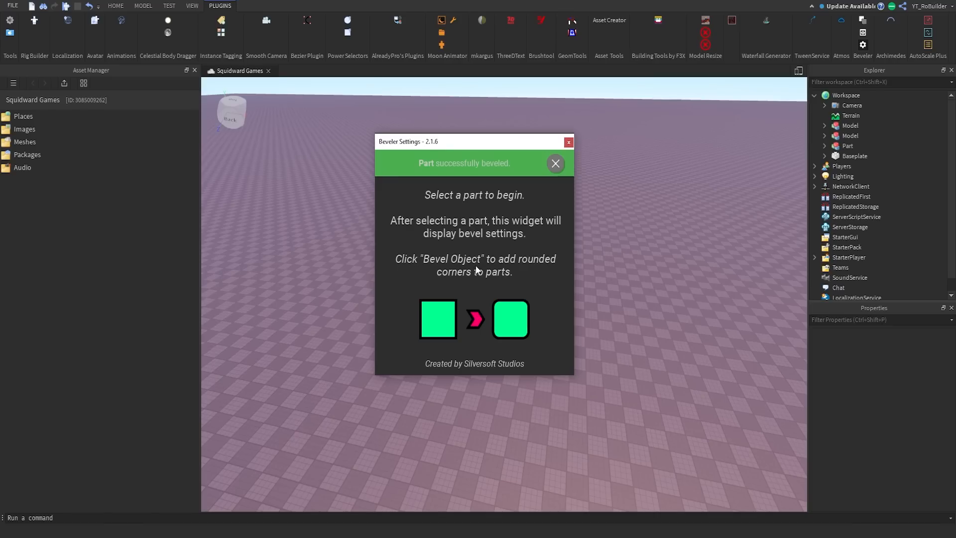
pyautogui.moveTo(496, 149); pyautogui.dragTo(220, 200)
# Insert a block part and scale it up proportionally to about 179 × 44.75 × 89.5 studs
pyautogui.click(116, 5)
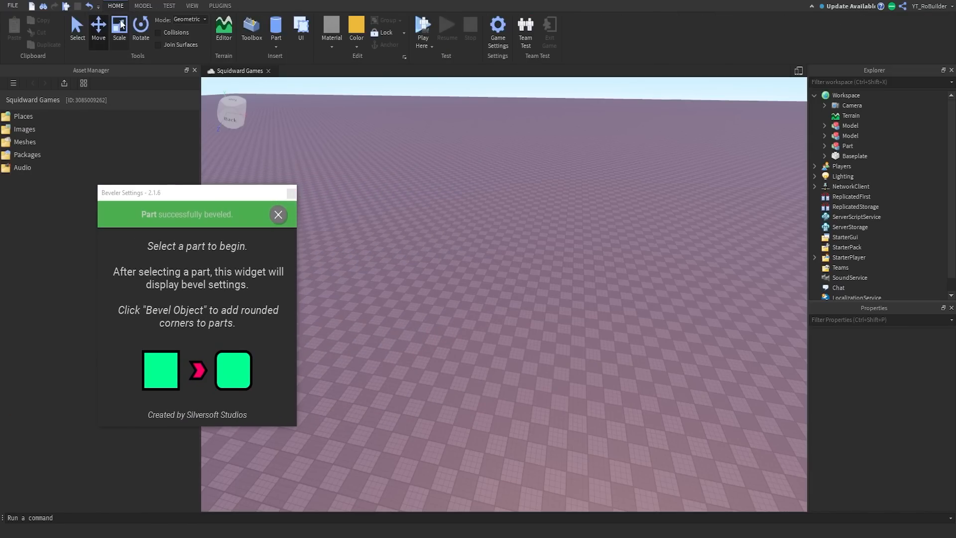
pyautogui.click(277, 40)
pyautogui.click(286, 63)
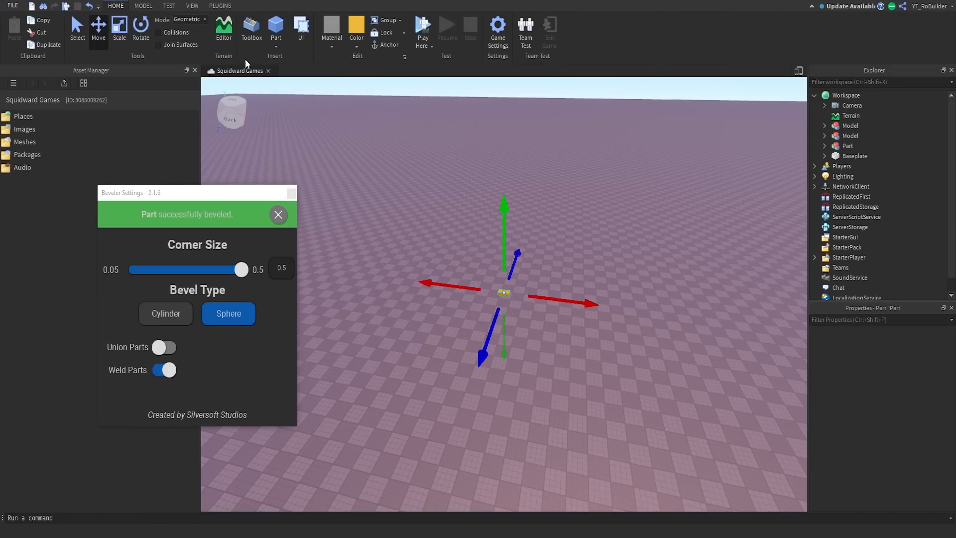
pyautogui.click(121, 34)
pyautogui.keyDown('shift'); pyautogui.moveTo(504, 272); pyautogui.dragTo(517, 114); pyautogui.keyUp('shift')
pyautogui.scroll(-5, 502, 162)
pyautogui.scroll(-2, 515, 318)
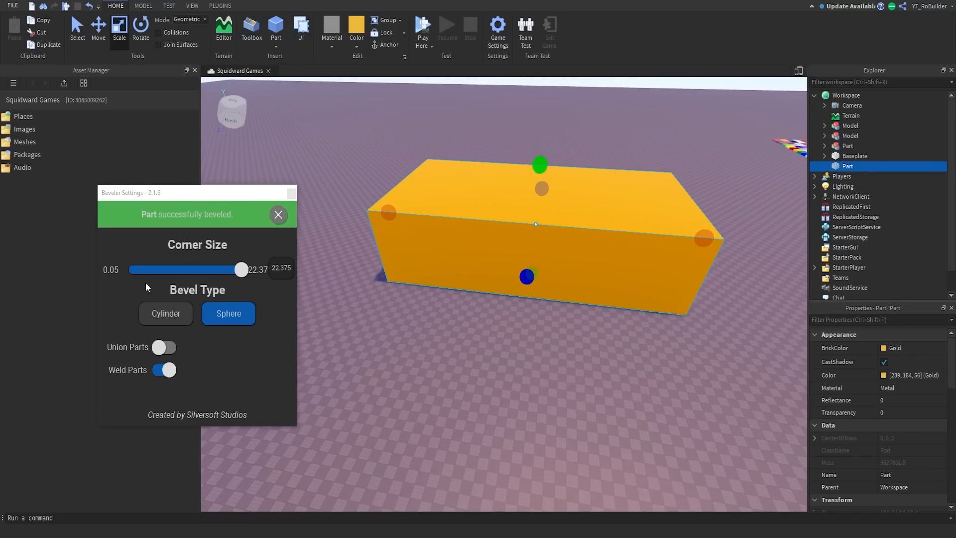
# Bevel the block with the Cylinder bevel type and a corner size of 18.35, and close the Beveler settings
pyautogui.moveTo(241, 275); pyautogui.dragTo(151, 274)
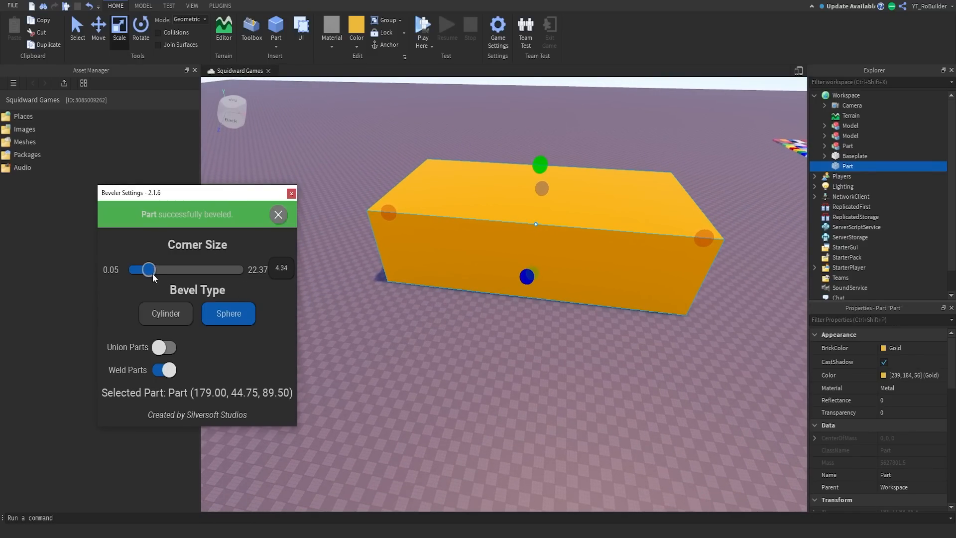
pyautogui.click(167, 314)
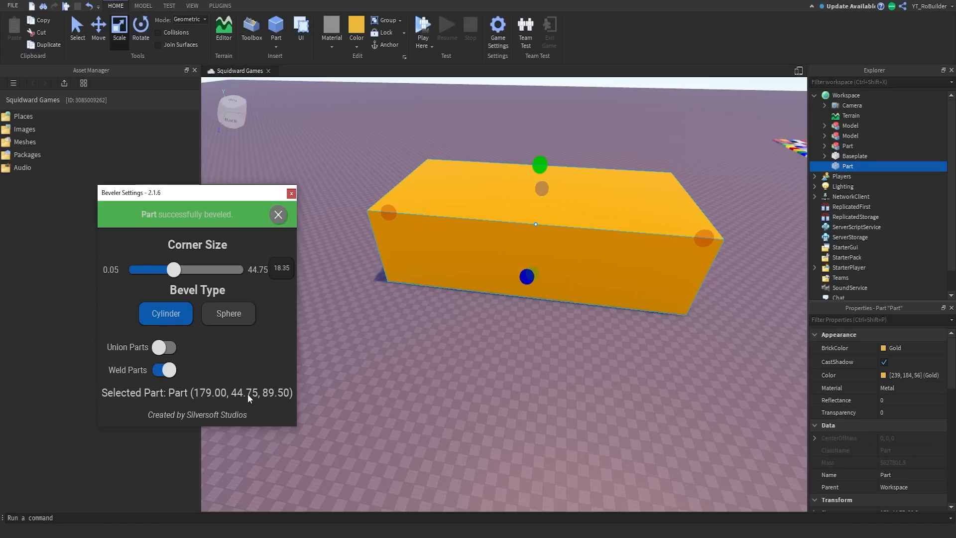
pyautogui.click(219, 6)
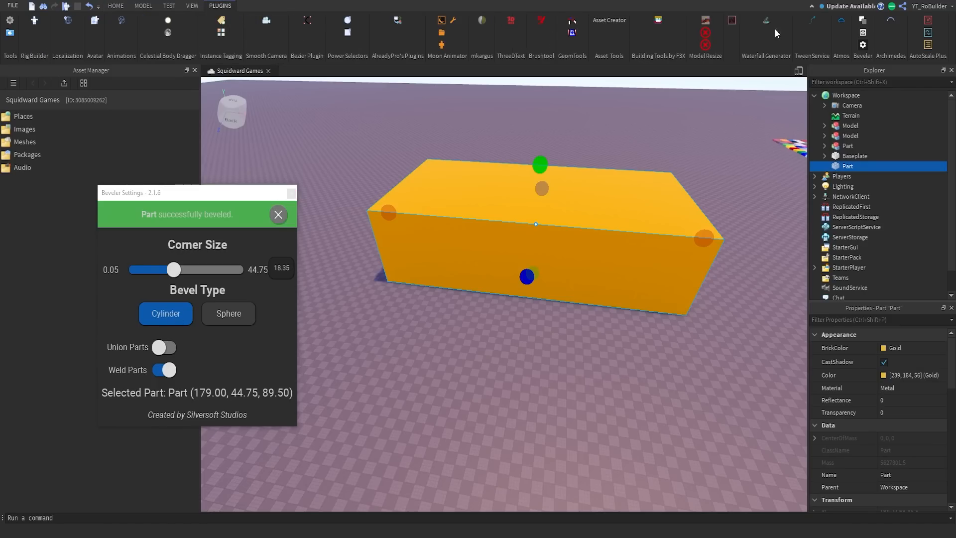
pyautogui.click(864, 23)
pyautogui.click(292, 193)
# Examine the cylinder-beveled block's rounded corners from different sides
pyautogui.moveTo(501, 190); pyautogui.dragTo(500, 190, button='right')
pyautogui.press('w')
pyautogui.press('d')
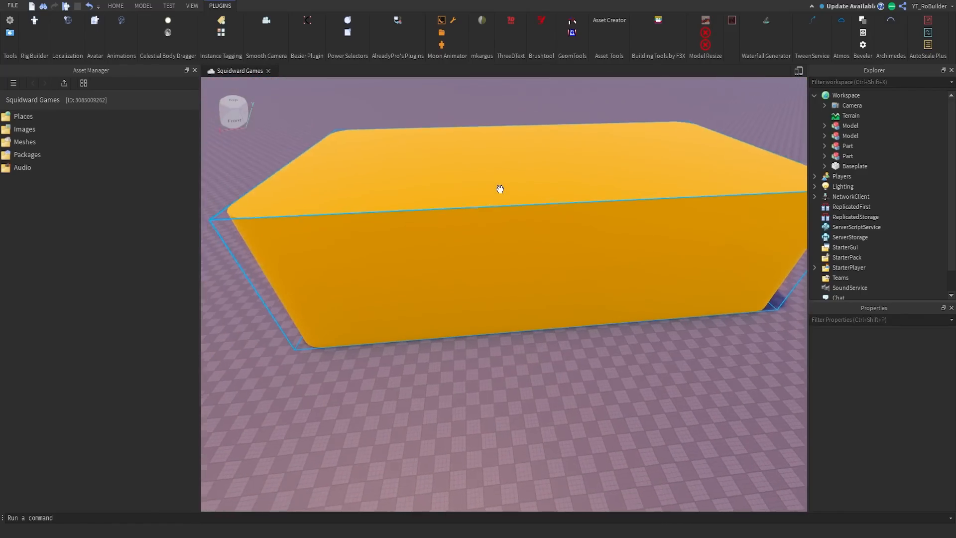
pyautogui.scroll(-2, 500, 189)
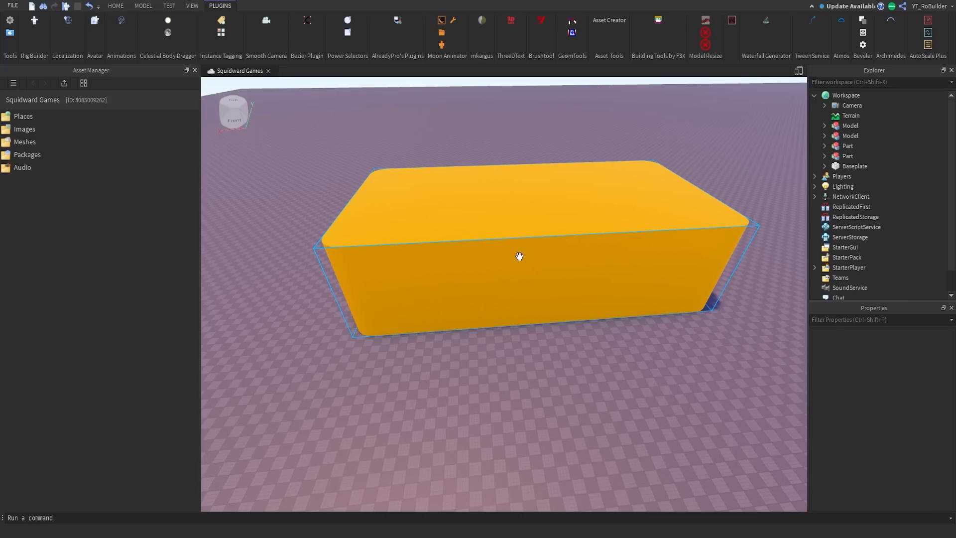
pyautogui.moveTo(461, 151); pyautogui.dragTo(499, 139, button='right')
pyautogui.scroll(-1, 500, 139)
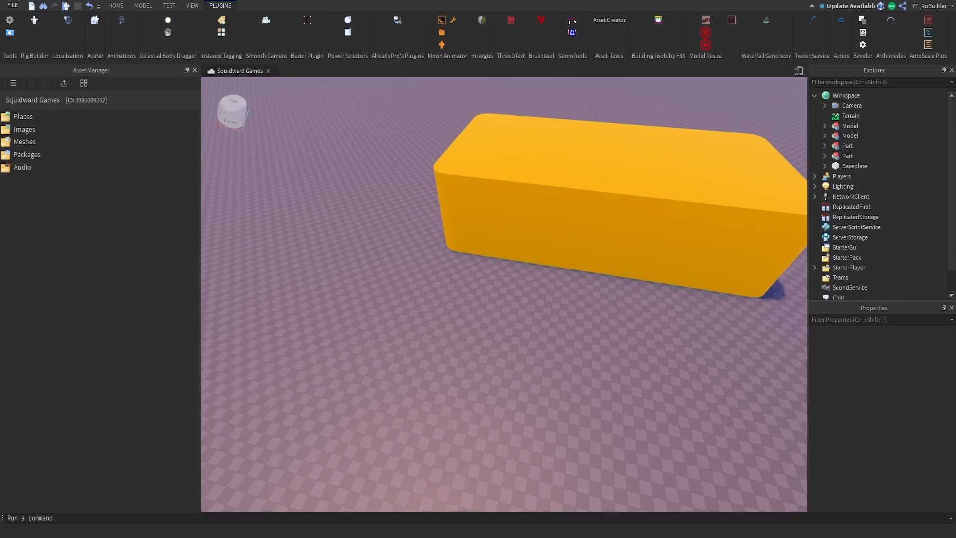
# Insert a second block part beside the beveled one and scale it proportionally to about 189 × 47.25 × 94.5 studs
pyautogui.click(112, 7)
pyautogui.click(276, 25)
pyautogui.moveTo(506, 277); pyautogui.dragTo(511, 187)
pyautogui.moveTo(495, 214); pyautogui.dragTo(369, 216)
pyautogui.press('s')
pyautogui.press('a')
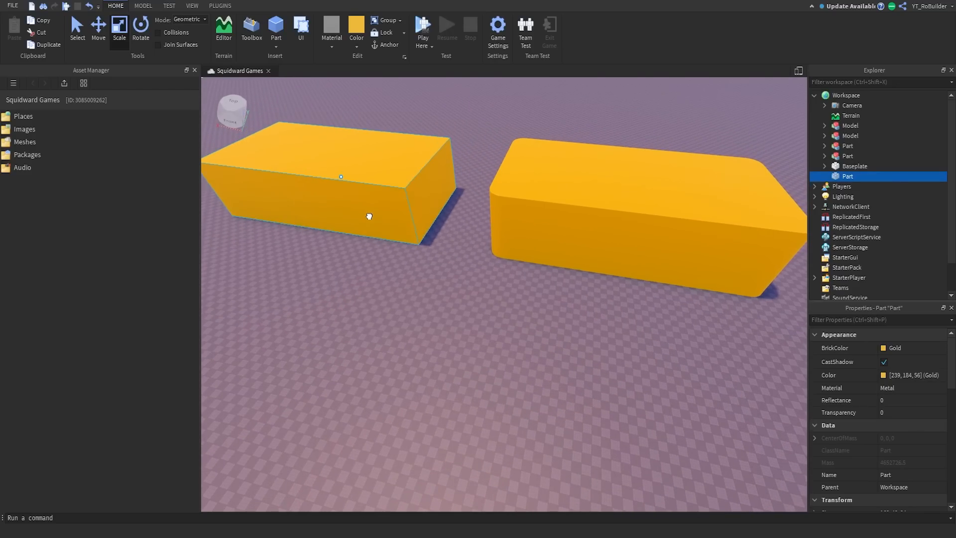
pyautogui.moveTo(316, 135); pyautogui.dragTo(313, 125)
# Bevel the second block with the Sphere bevel type and a corner size of 23.625, and close the Beveler settings
pyautogui.click(220, 6)
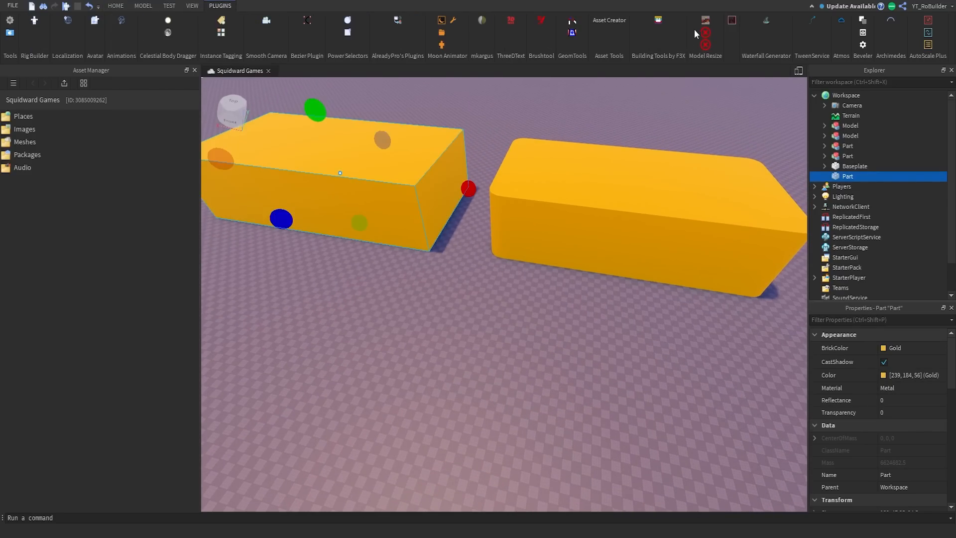
pyautogui.click(864, 45)
pyautogui.click(243, 313)
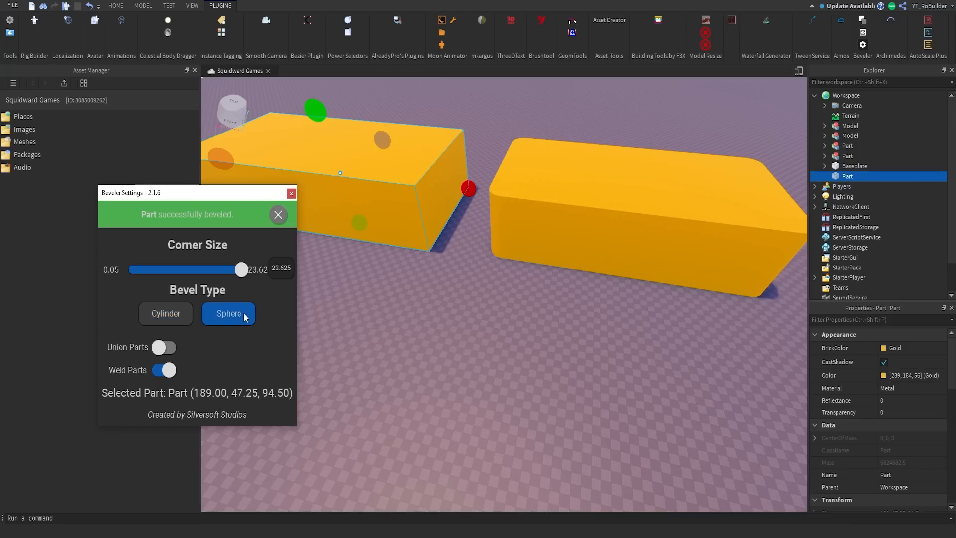
pyautogui.moveTo(239, 270); pyautogui.dragTo(76, 282)
pyautogui.click(866, 22)
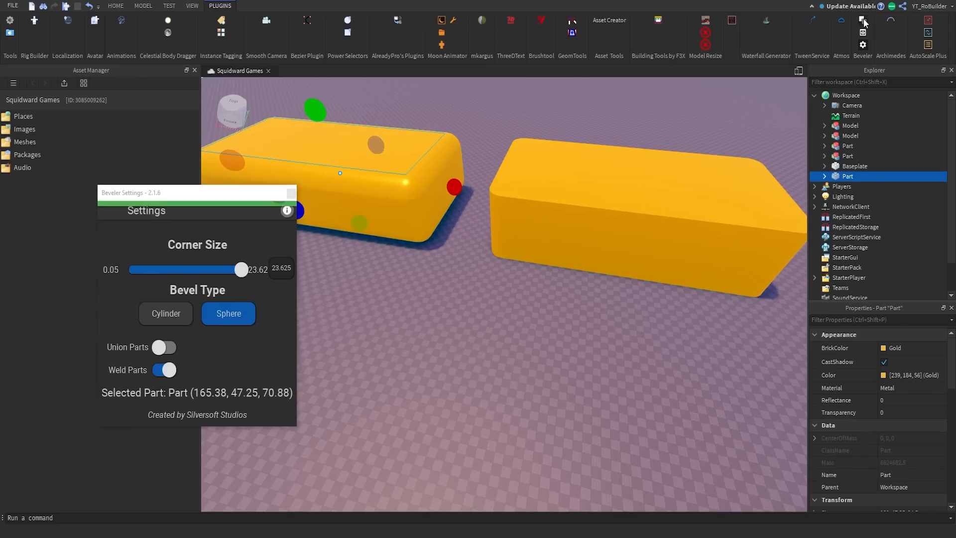
pyautogui.click(292, 194)
# Compare the rounded edges of the sphere-beveled block with those of the cylinder-beveled block from several sides
pyautogui.click(414, 330)
pyautogui.moveTo(434, 311); pyautogui.dragTo(433, 312, button='right')
pyautogui.scroll(3, 433, 311)
pyautogui.press('d')
pyautogui.scroll(-5, 433, 311)
pyautogui.press('a')
pyautogui.press('w')
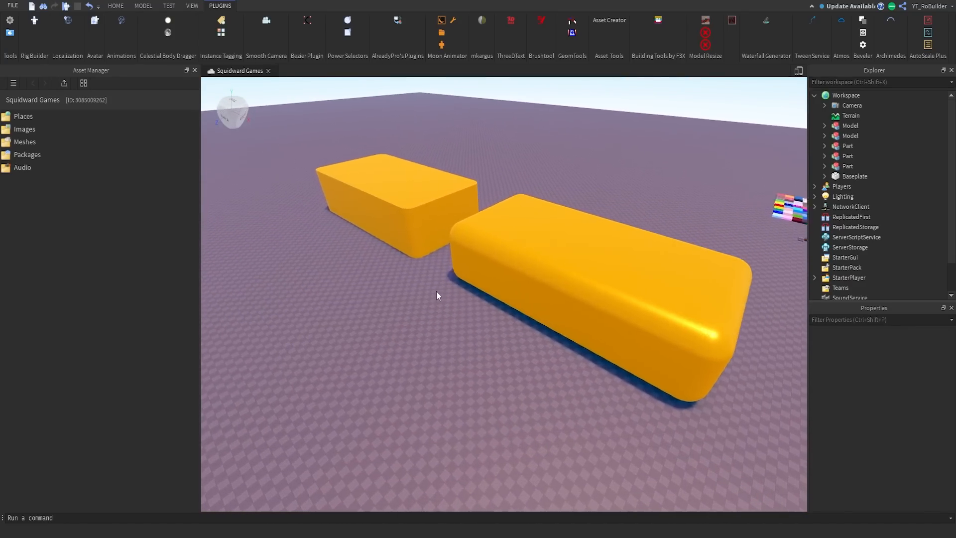
pyautogui.moveTo(457, 247); pyautogui.dragTo(489, 259, button='right')
pyautogui.press('w')
pyautogui.press('a')
pyautogui.press('d')
pyautogui.scroll(-1, 501, 260)
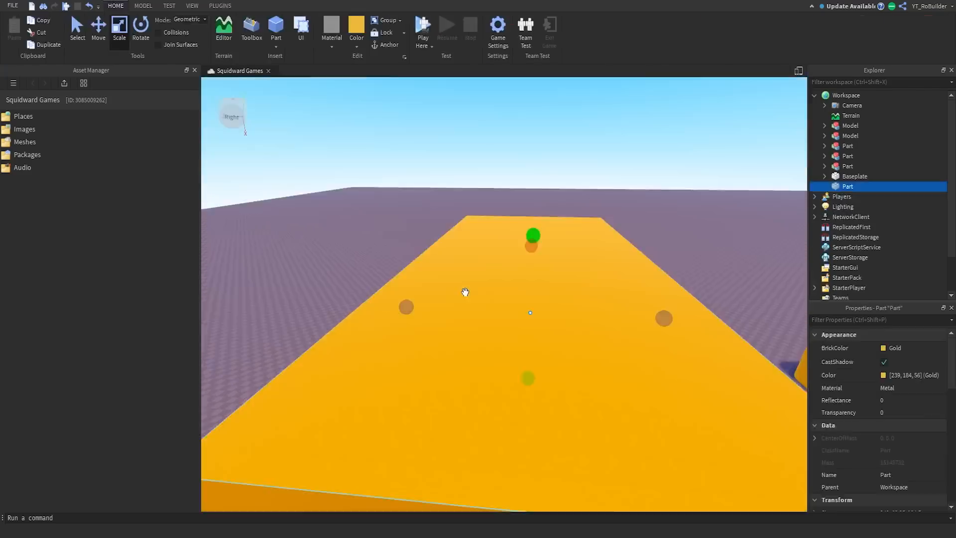
# Select the two individual inner parts of the cylinder-beveled block to examine how it is built
pyautogui.moveTo(463, 292); pyautogui.dragTo(586, 337, button='right')
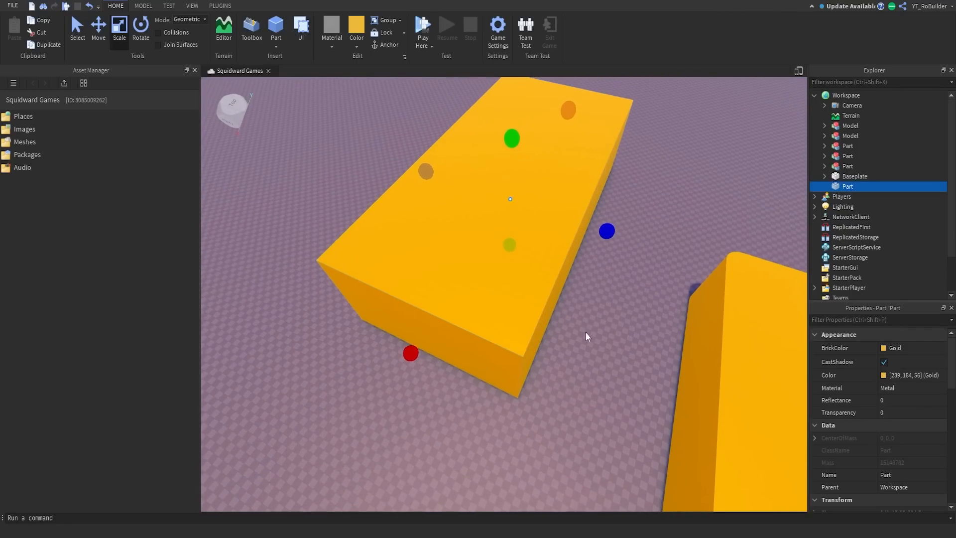
pyautogui.click(586, 334)
pyautogui.moveTo(494, 236); pyautogui.dragTo(550, 259, button='right')
pyautogui.scroll(-1, 550, 258)
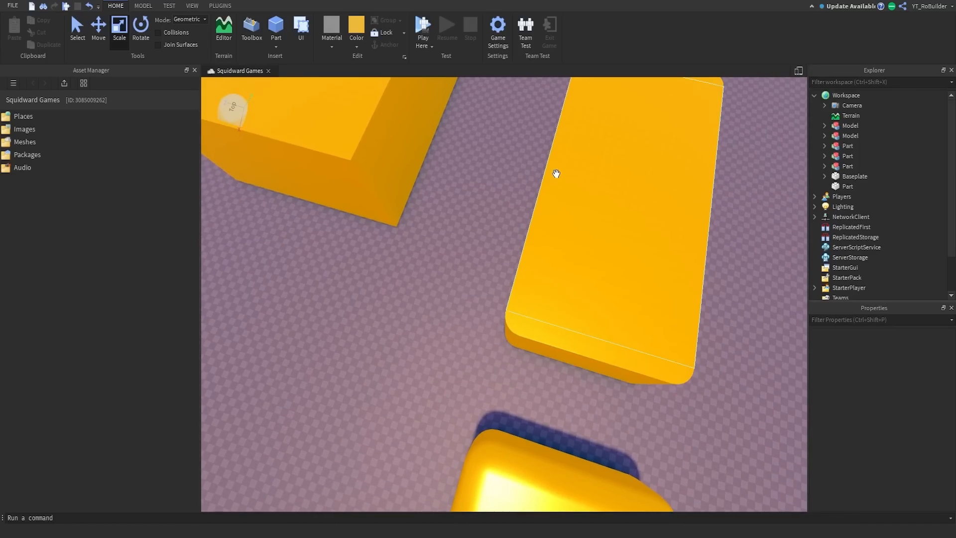
pyautogui.click(560, 197)
pyautogui.moveTo(559, 207); pyautogui.dragTo(561, 210, button='right')
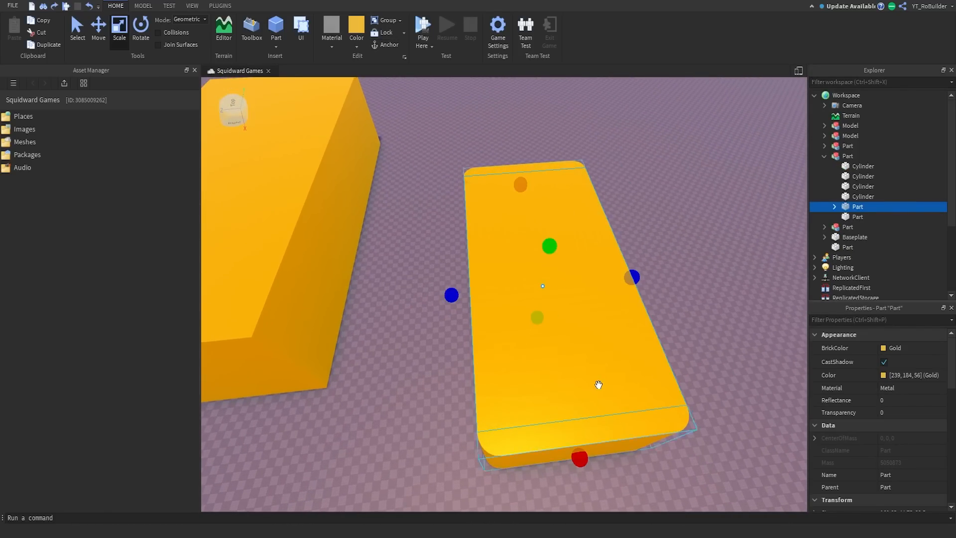
pyautogui.click(595, 433)
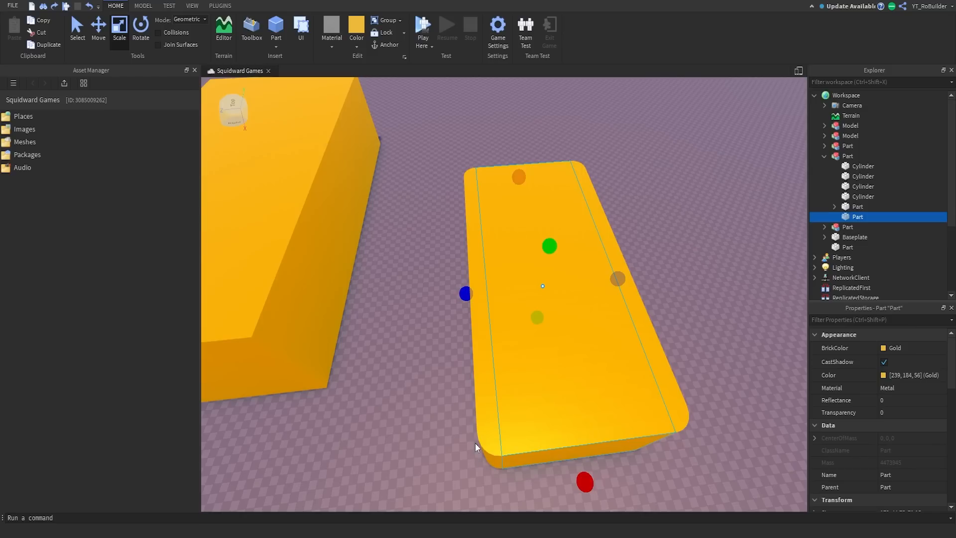
# Pull one corner cylinder of the cylinder-beveled block upwards, and undo the change
pyautogui.click(489, 442)
pyautogui.scroll(-2, 495, 260)
pyautogui.moveTo(497, 422); pyautogui.dragTo(496, 224)
pyautogui.moveTo(566, 292); pyautogui.dragTo(565, 292, button='right')
pyautogui.hotkey('ctrl', 'z')
# Select the whole cylinder-beveled model and examine the contents of its first inner part
pyautogui.moveTo(459, 324); pyautogui.dragTo(459, 324, button='right')
pyautogui.scroll(-3, 455, 277)
pyautogui.moveTo(455, 277); pyautogui.dragTo(495, 265, button='right')
pyautogui.press('w')
pyautogui.press('d')
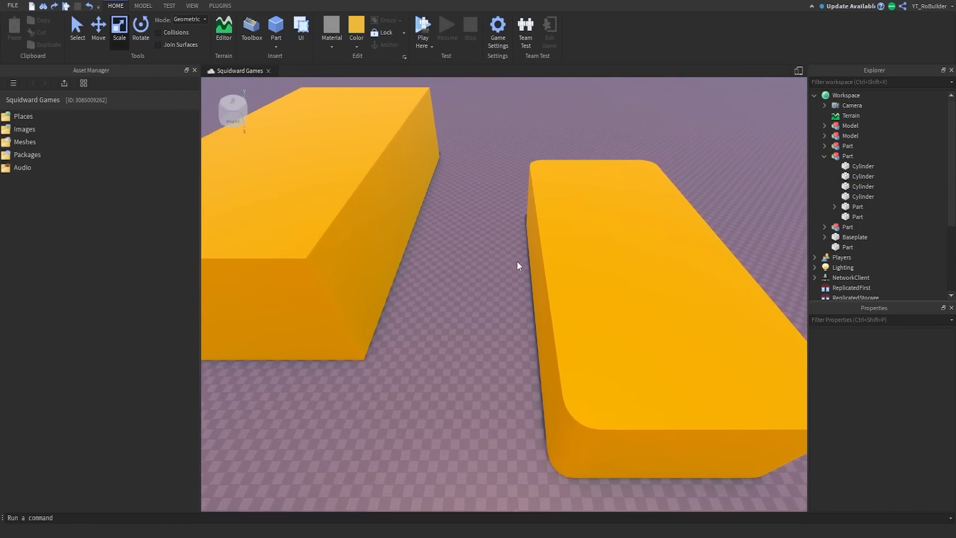
pyautogui.click(673, 307)
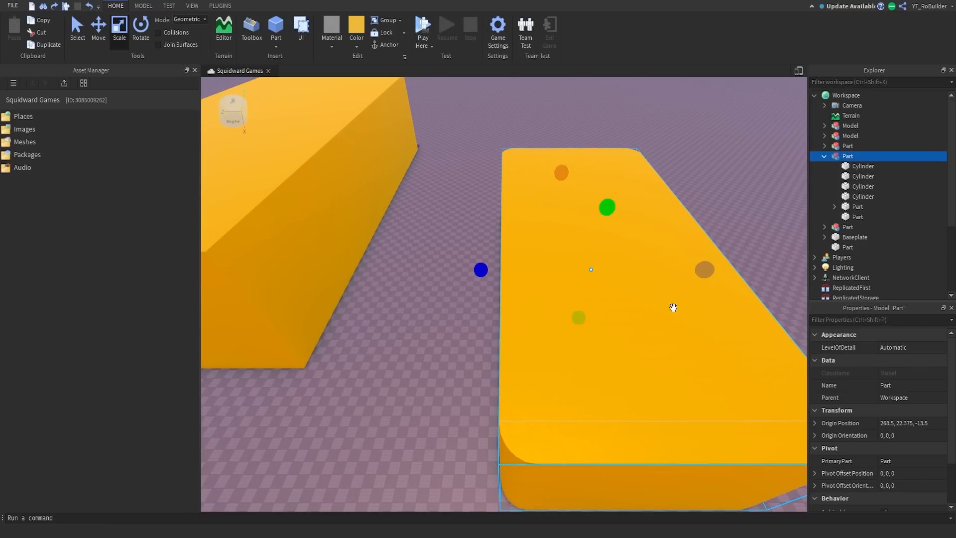
pyautogui.click(834, 207)
pyautogui.click(835, 207)
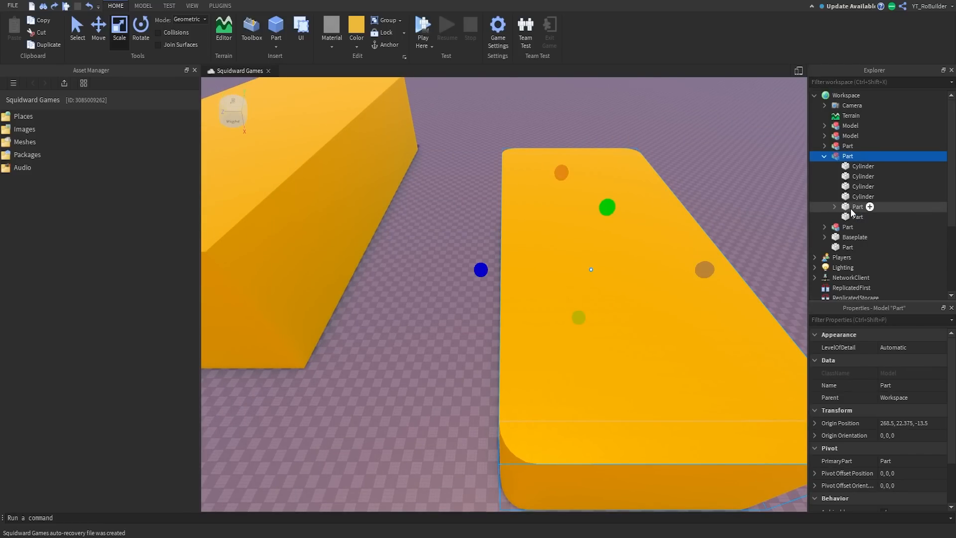
# Sphere-bevel the plain gold block with Union Parts off, and undo the bevel
pyautogui.scroll(-6, 617, 285)
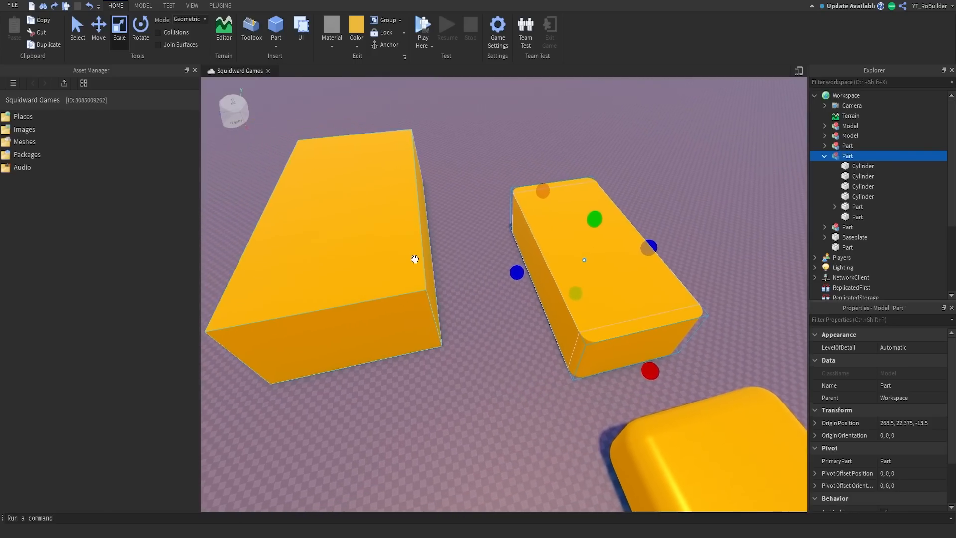
pyautogui.click(419, 260)
pyautogui.press('f')
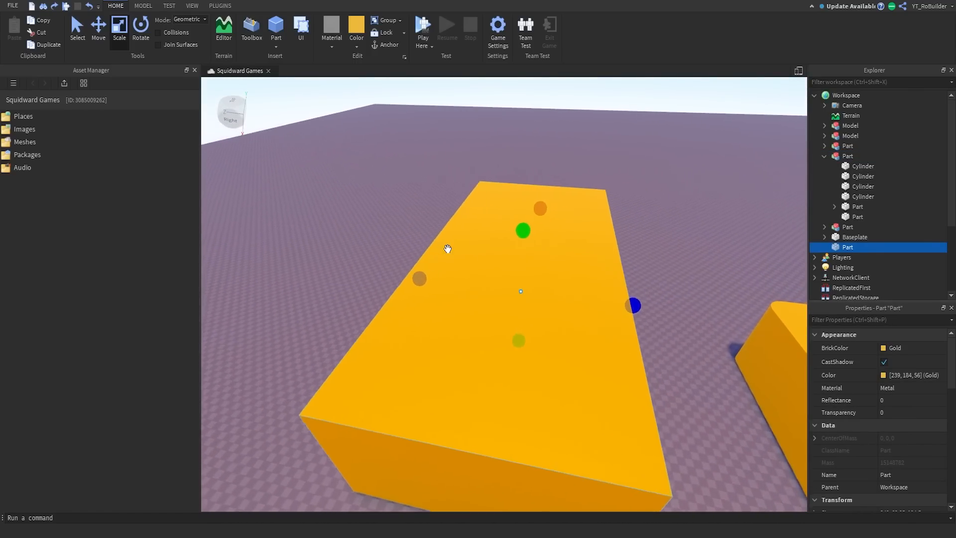
pyautogui.moveTo(447, 249); pyautogui.dragTo(448, 250, button='right')
pyautogui.scroll(-2, 429, 257)
pyautogui.click(221, 7)
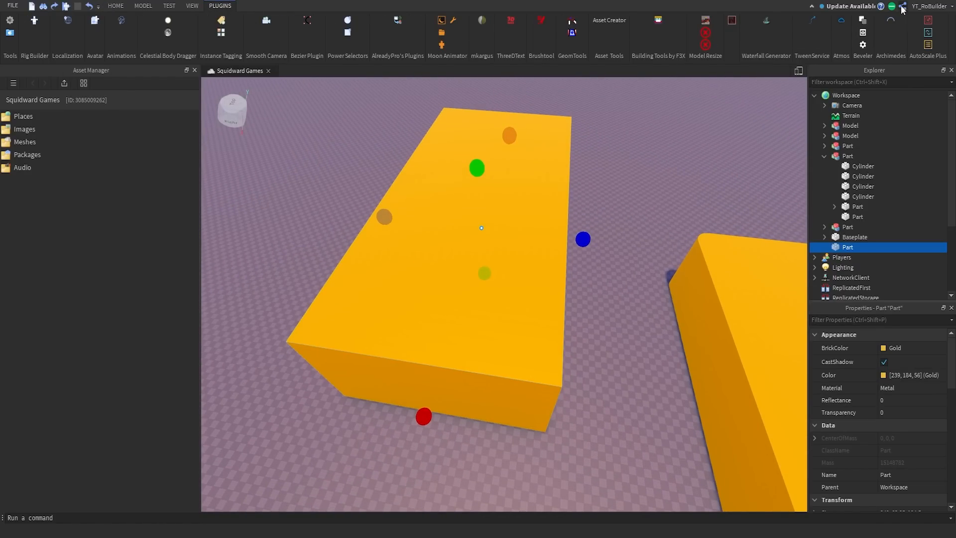
pyautogui.click(863, 21)
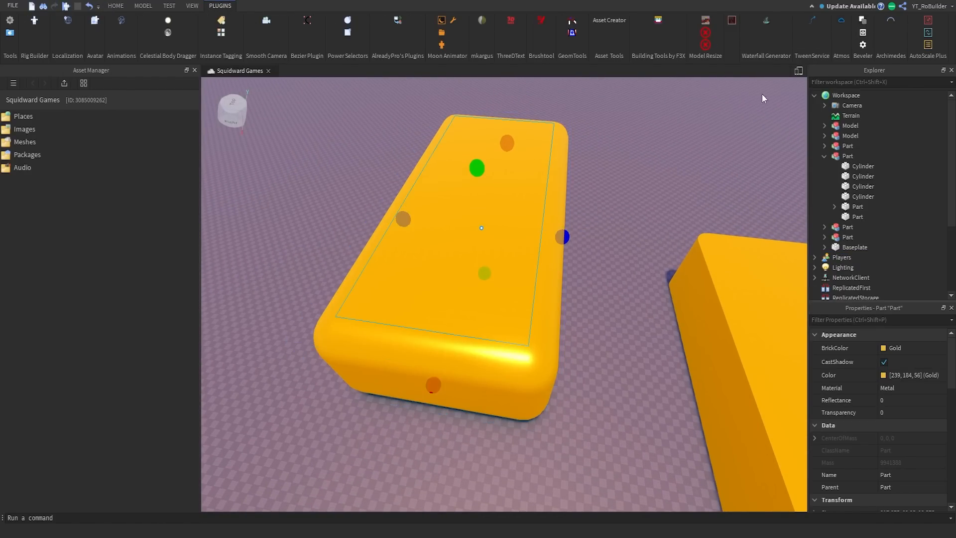
pyautogui.hotkey('ctrl', 'z')
# Turn on Union Parts in the Beveler settings and sphere-bevel the plain gold block into a single union
pyautogui.click(863, 45)
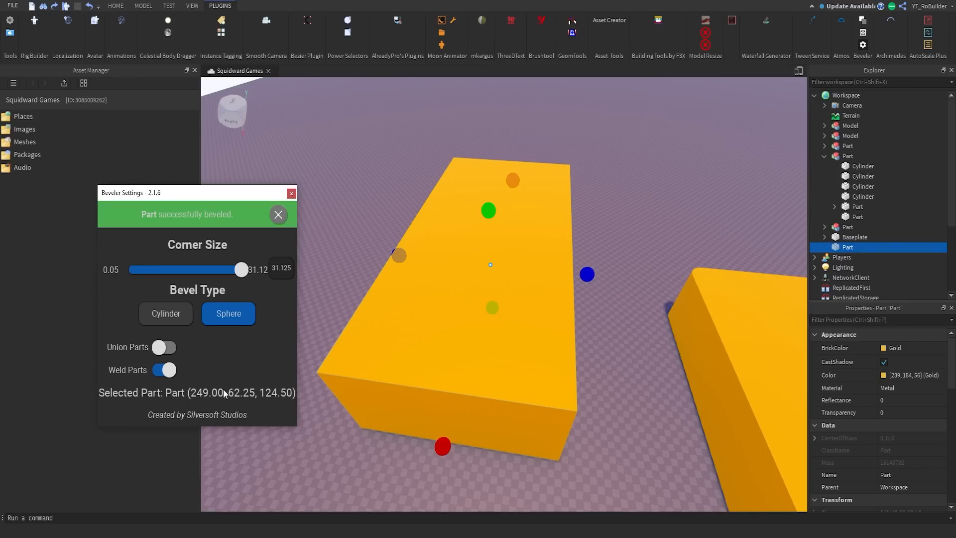
pyautogui.click(164, 348)
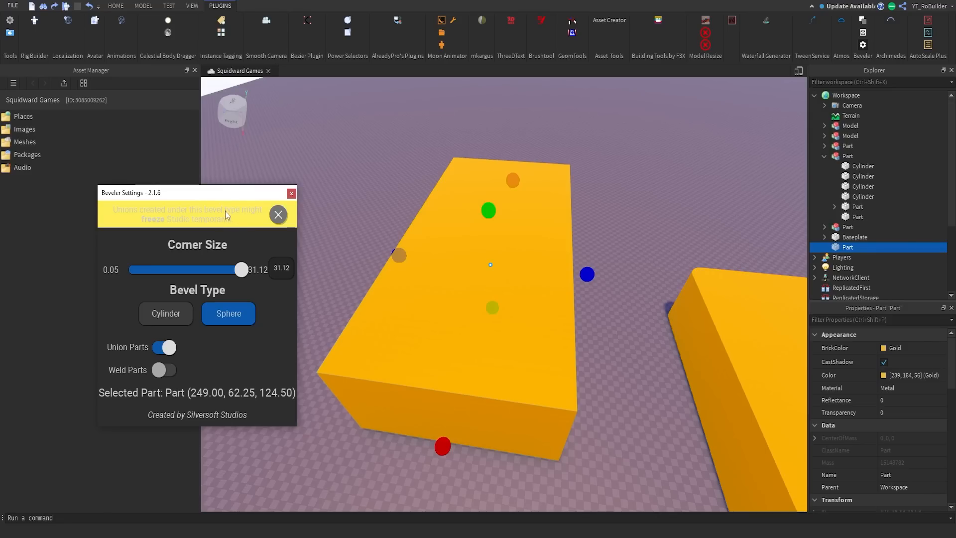
pyautogui.click(279, 215)
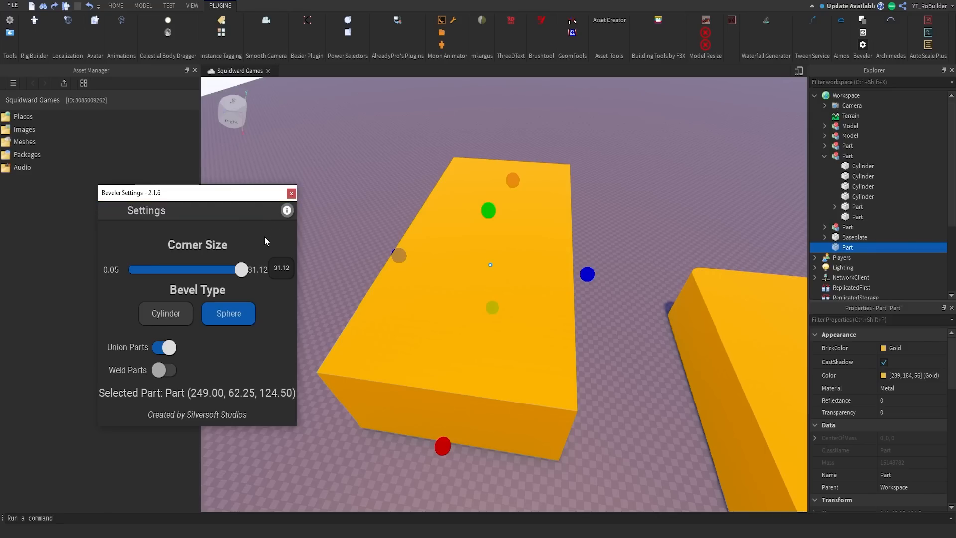
pyautogui.click(292, 194)
pyautogui.scroll(-4, 493, 230)
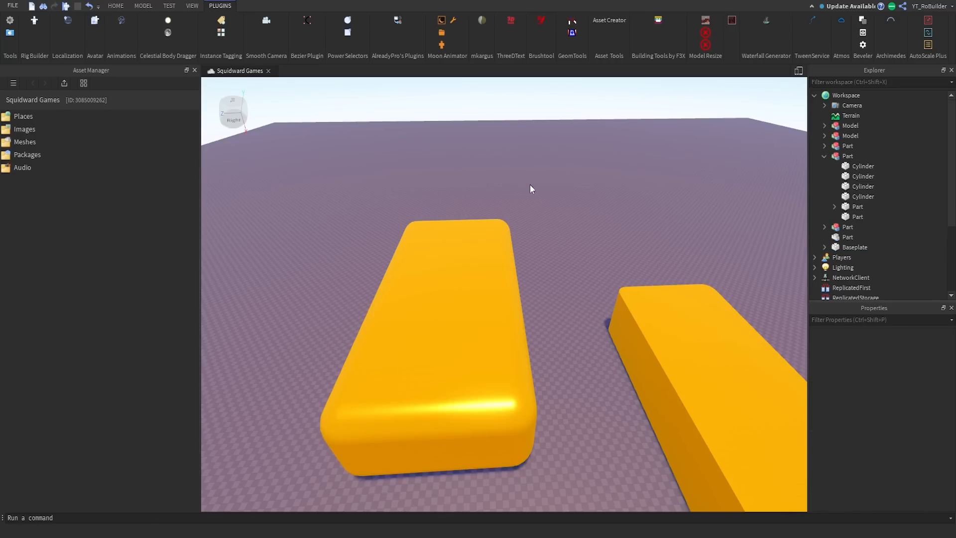
# Select the unioned block and inspect its rounded edges up close
pyautogui.scroll(-2, 533, 220)
pyautogui.click(463, 356)
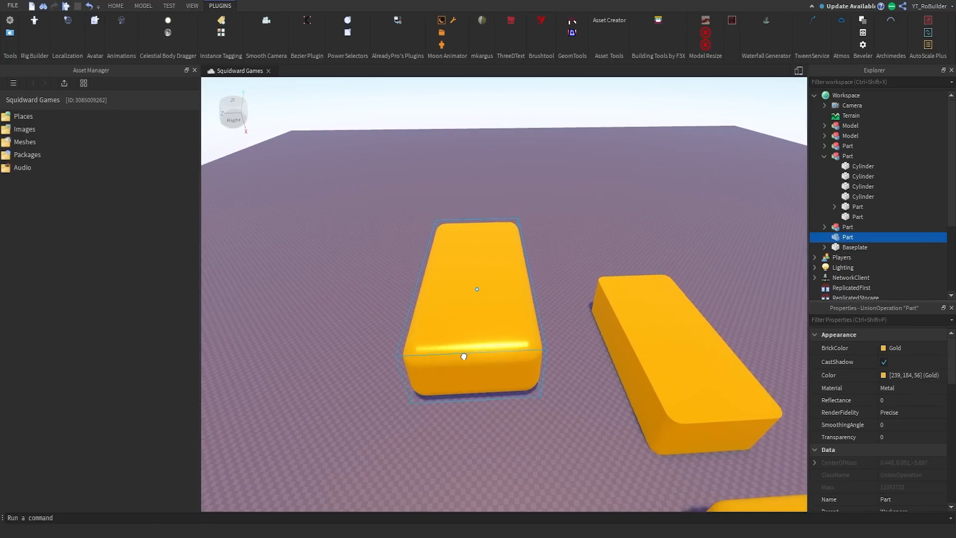
pyautogui.scroll(4, 521, 315)
pyautogui.moveTo(521, 314); pyautogui.dragTo(564, 338, button='right')
pyautogui.scroll(-4, 563, 337)
# Stack the three beveled blocks with the sphere-beveled one at the base, the cylinder-beveled one in the middle and the unioned one on top
pyautogui.moveTo(563, 337); pyautogui.dragTo(577, 239)
pyautogui.scroll(-3, 565, 231)
pyautogui.click(483, 318)
pyautogui.moveTo(483, 318); pyautogui.dragTo(492, 320, button='right')
pyautogui.scroll(3, 492, 321)
pyautogui.scroll(-5, 492, 320)
pyautogui.moveTo(374, 230); pyautogui.dragTo(551, 255)
pyautogui.scroll(-1, 661, 277)
pyautogui.moveTo(555, 194); pyautogui.dragTo(484, 260)
pyautogui.moveTo(634, 327); pyautogui.dragTo(619, 329)
# Select all three stacked blocks and move the stack further back across the baseplate
pyautogui.moveTo(363, 171)
pyautogui.mouseDown()
pyautogui.moveTo(479, 291)
pyautogui.moveTo(573, 282)
pyautogui.moveTo(633, 293)
pyautogui.mouseUp()
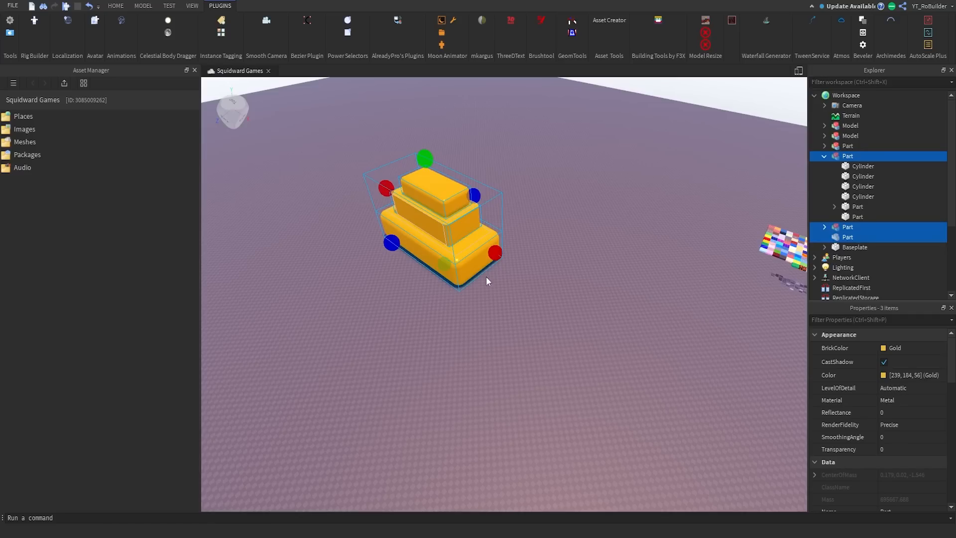
pyautogui.click(518, 275)
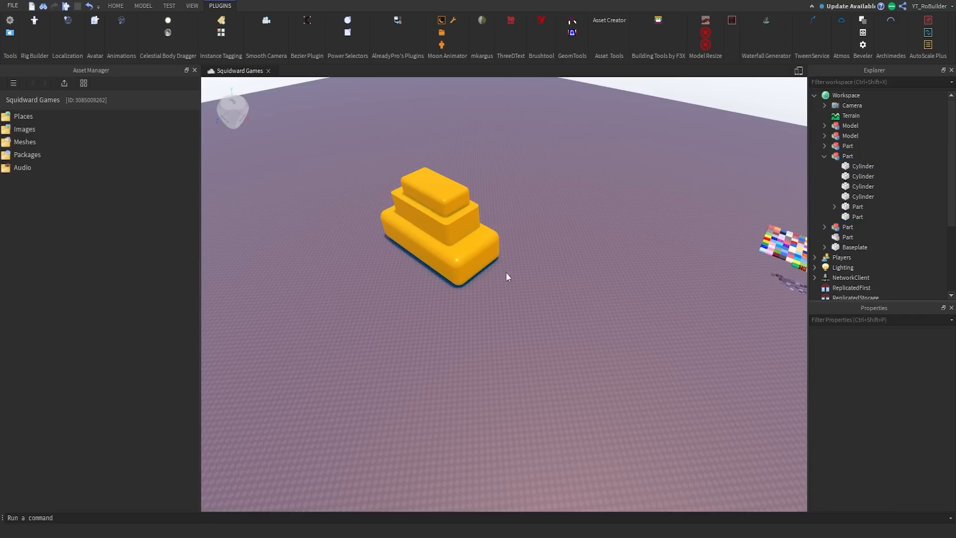
pyautogui.click(422, 194)
pyautogui.moveTo(423, 194); pyautogui.dragTo(376, 136)
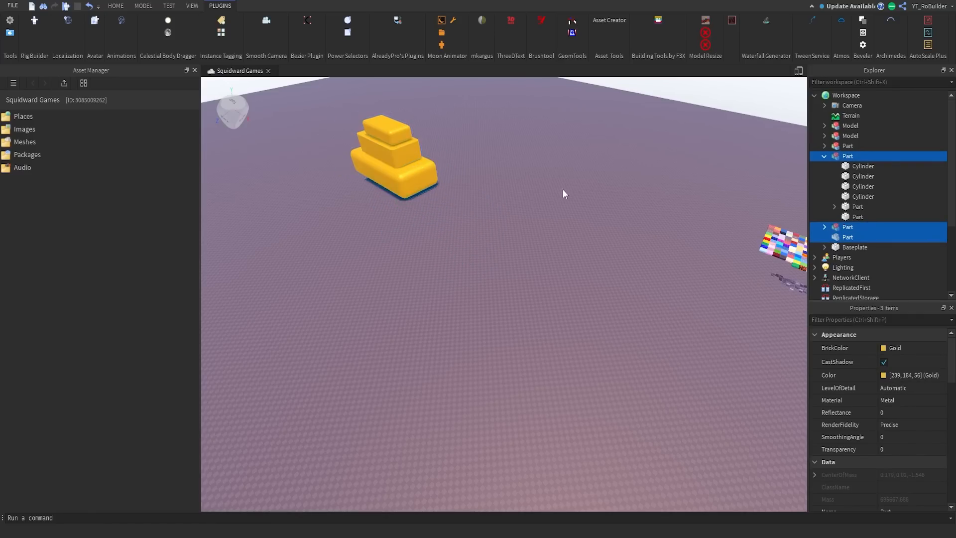
pyautogui.click(557, 201)
# Try to place a ThreeDText object reading "SHOP!" on the front of the top block
pyautogui.moveTo(565, 184); pyautogui.dragTo(565, 184, button='right')
pyautogui.press('w')
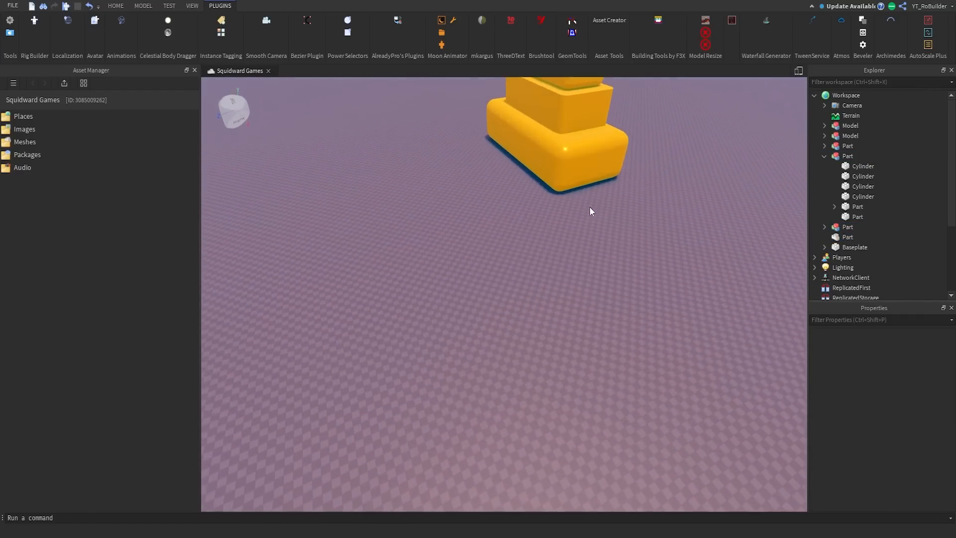
pyautogui.moveTo(608, 207); pyautogui.dragTo(605, 207, button='right')
pyautogui.press('w')
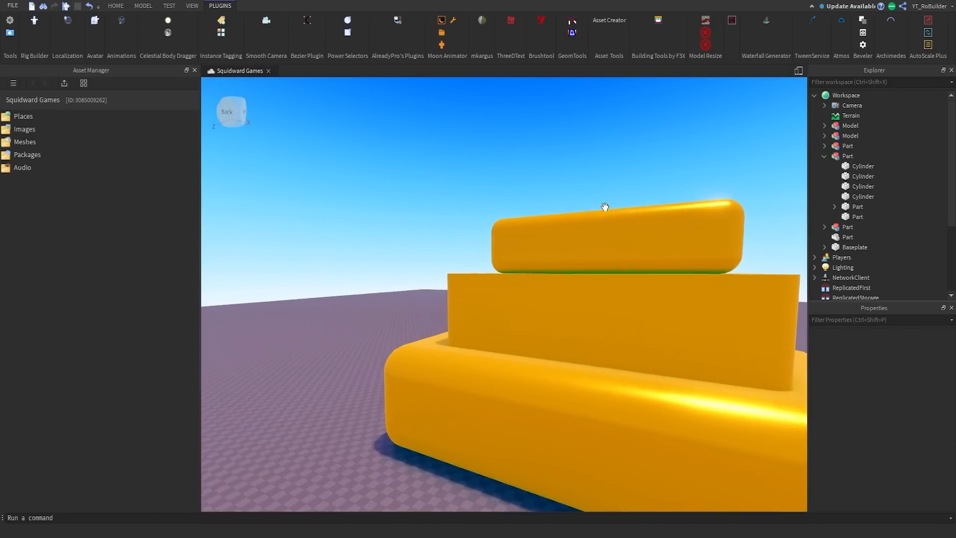
pyautogui.press('s')
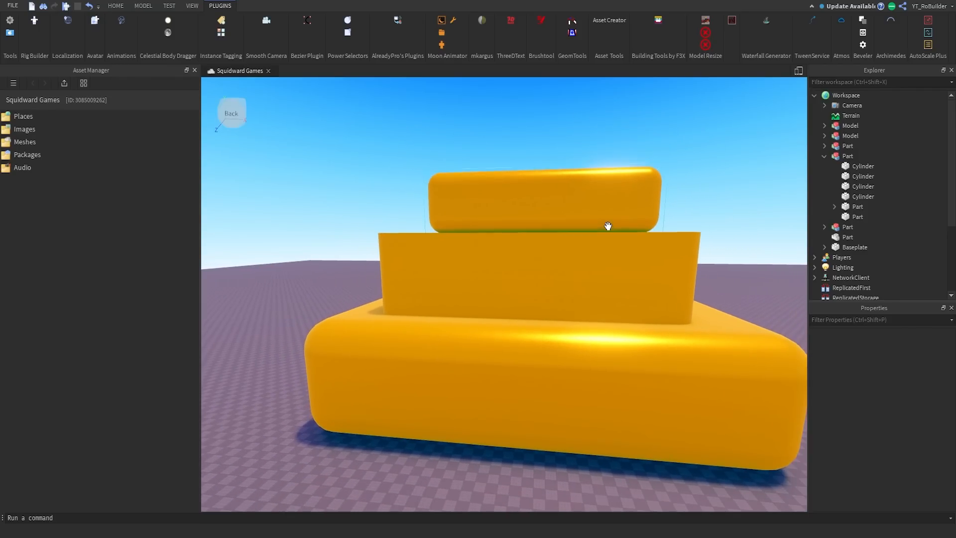
pyautogui.click(510, 22)
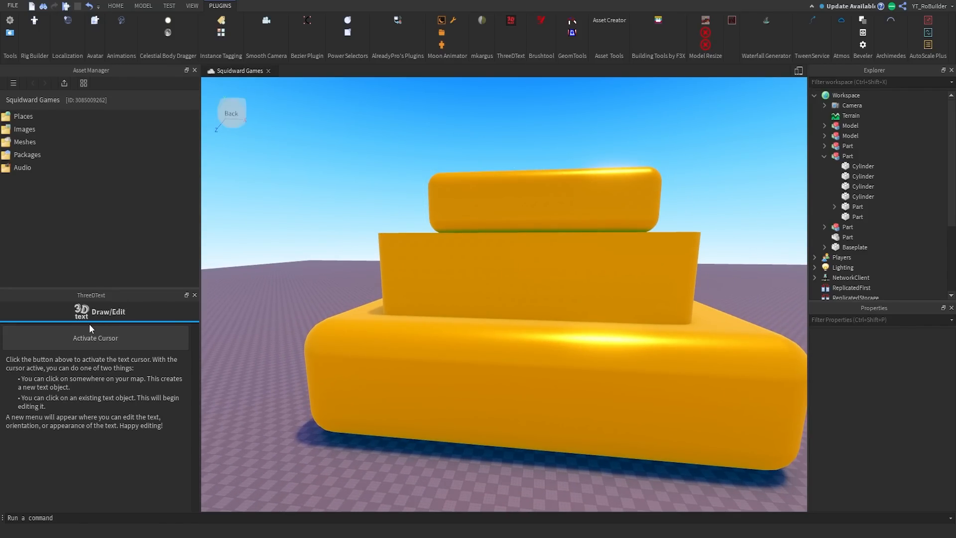
pyautogui.click(107, 338)
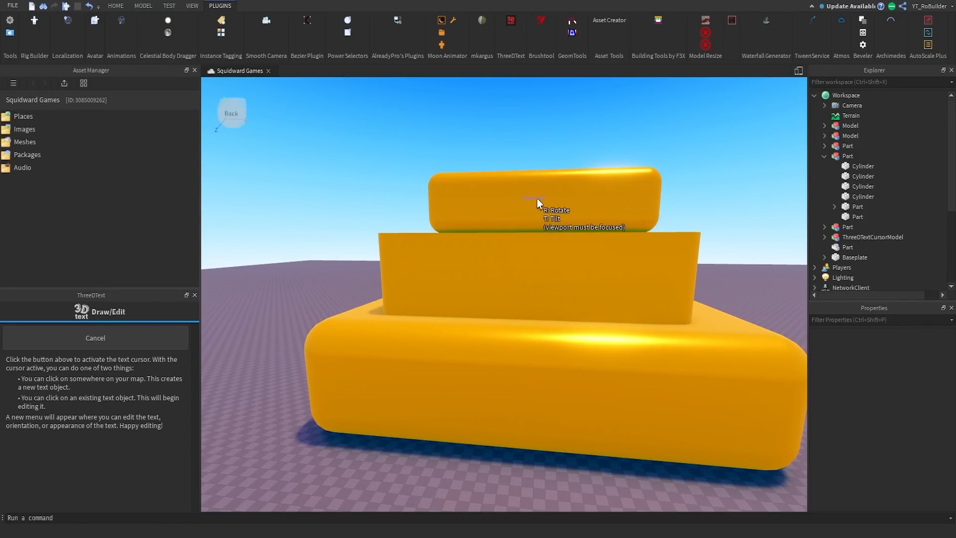
pyautogui.click(537, 198)
pyautogui.click(24, 349)
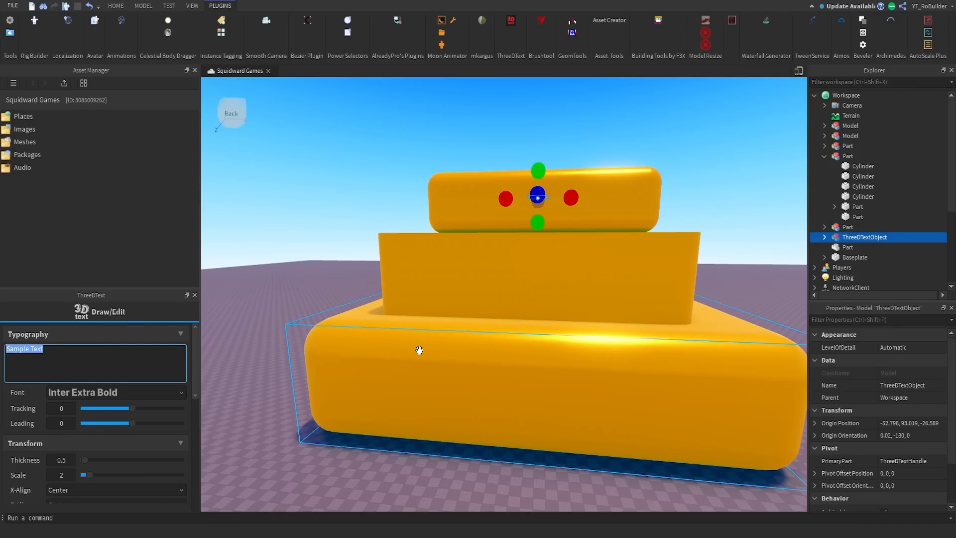
pyautogui.write('SHOP!')
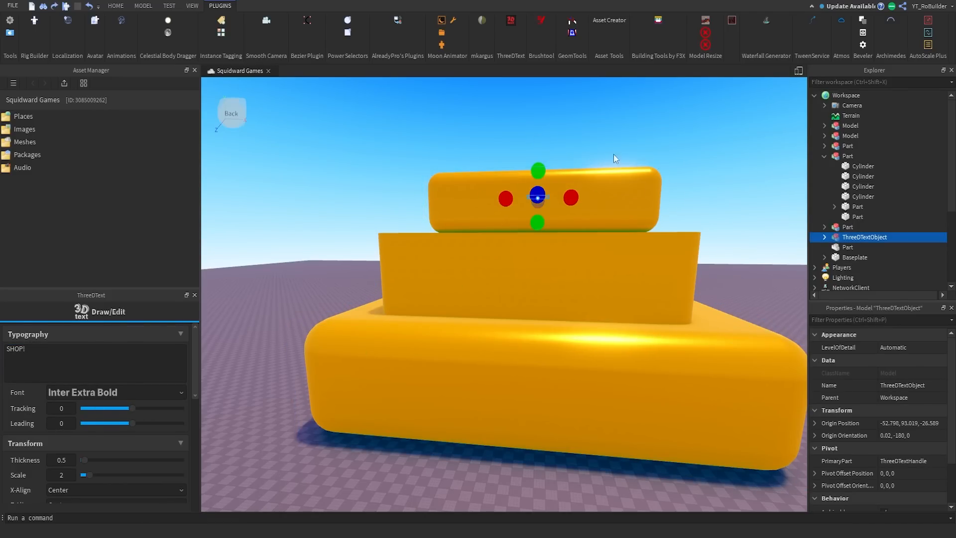
pyautogui.click(614, 159)
# Place a ThreeDText object reading "SHOP!" on the front of the base block and set its font to Beon Medium
pyautogui.click(95, 338)
pyautogui.click(572, 407)
pyautogui.click(111, 367)
pyautogui.write('SHOP!')
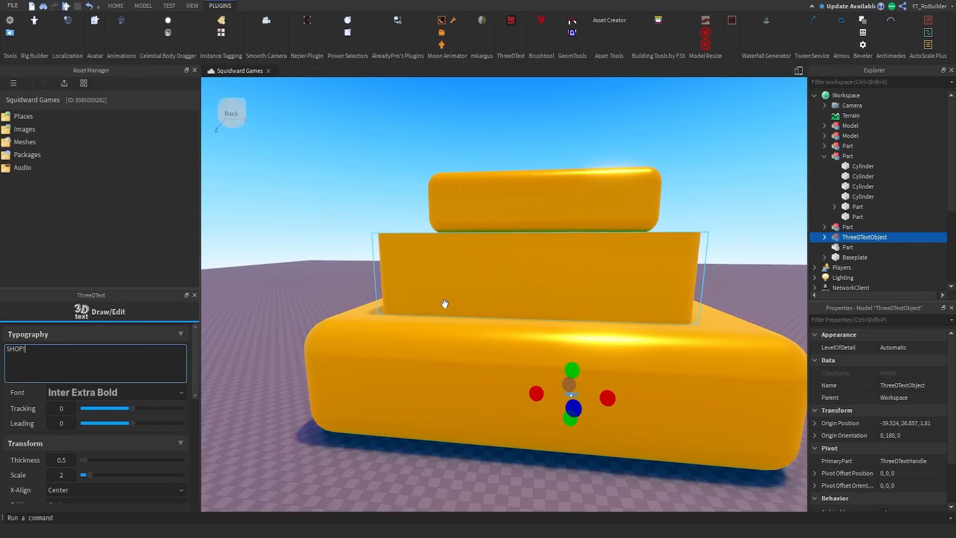
pyautogui.click(118, 393)
pyautogui.scroll(5, 121, 444)
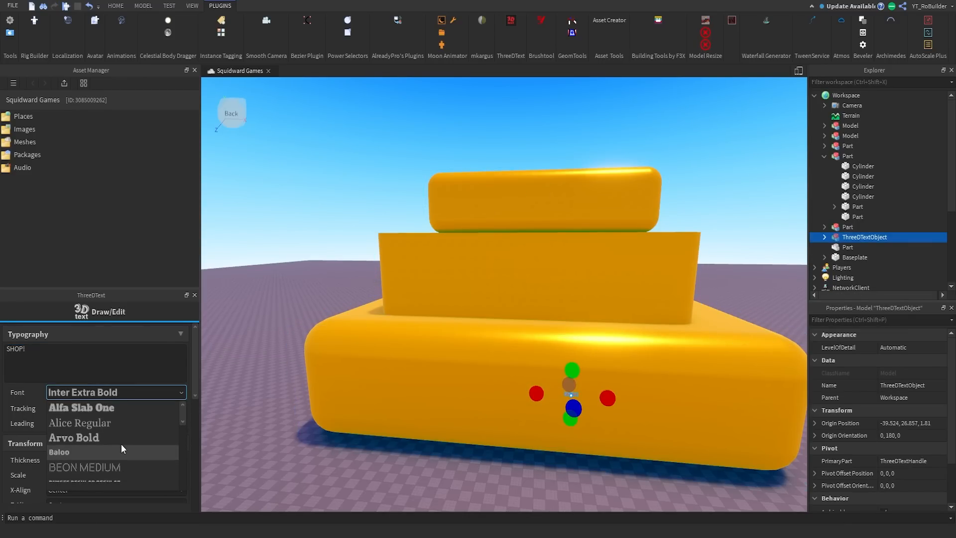
pyautogui.scroll(-10, 120, 439)
pyautogui.scroll(10, 118, 439)
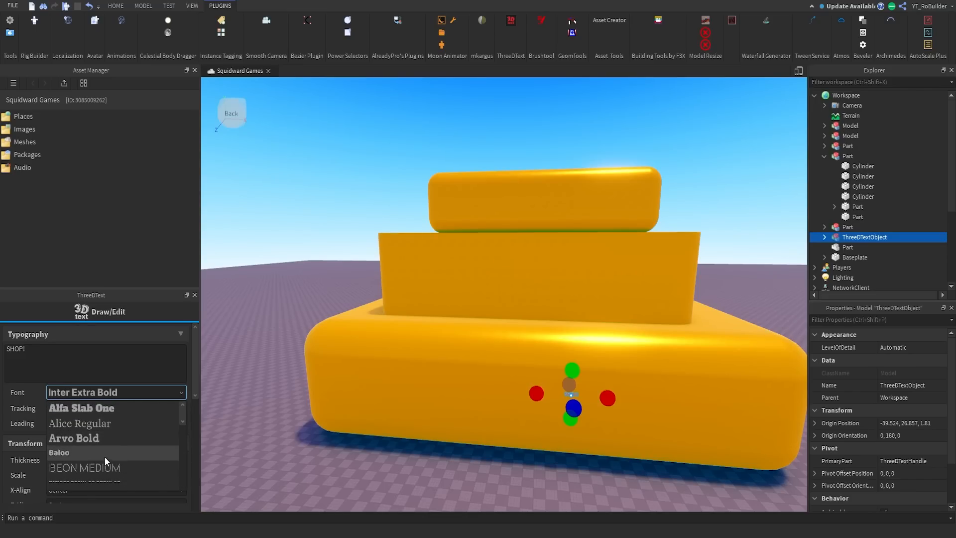
pyautogui.click(100, 466)
# Brighten the 3D text's colour to white and finish generating the text
pyautogui.scroll(-6, 94, 464)
pyautogui.scroll(4, 81, 452)
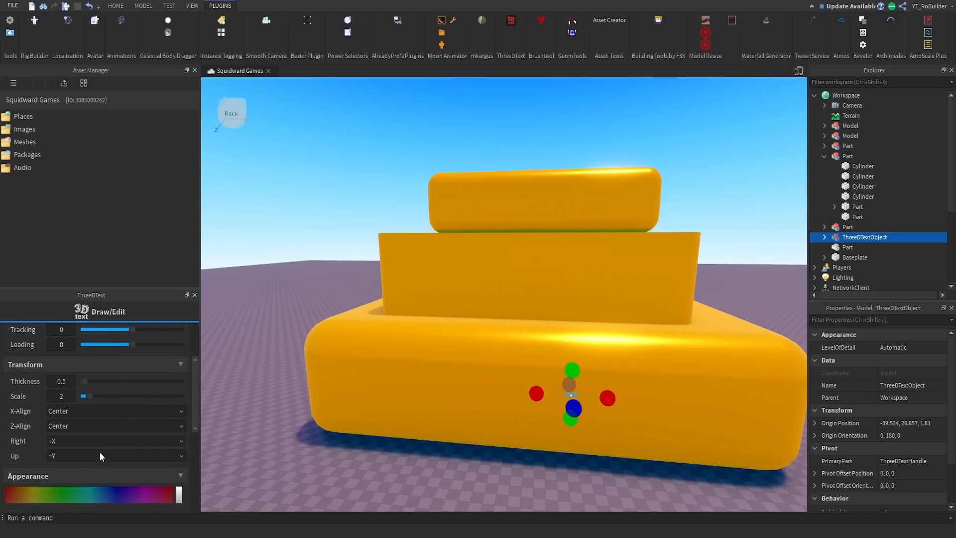
pyautogui.scroll(2, 84, 394)
pyautogui.scroll(-3, 86, 389)
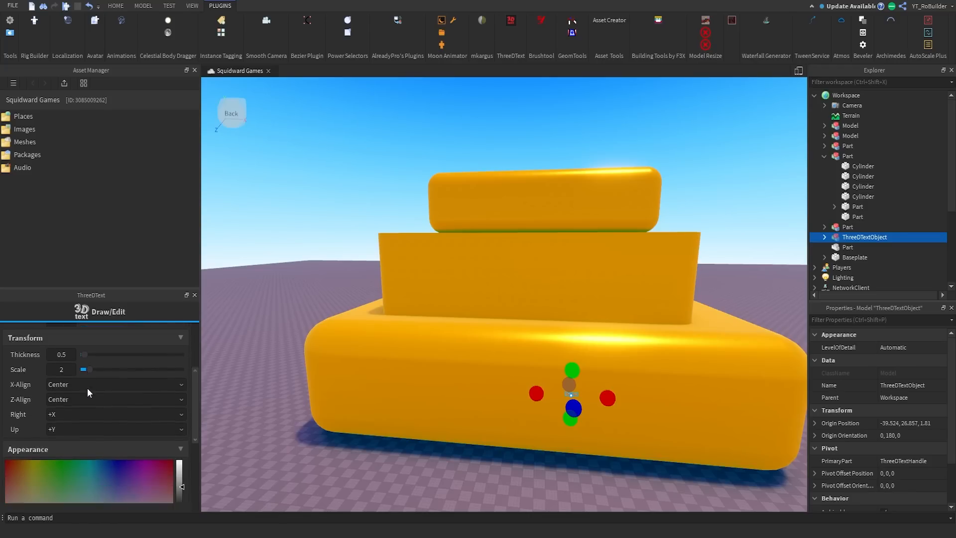
pyautogui.scroll(-3, 87, 392)
pyautogui.moveTo(180, 392); pyautogui.dragTo(180, 364)
pyautogui.scroll(-3, 60, 442)
pyautogui.click(107, 438)
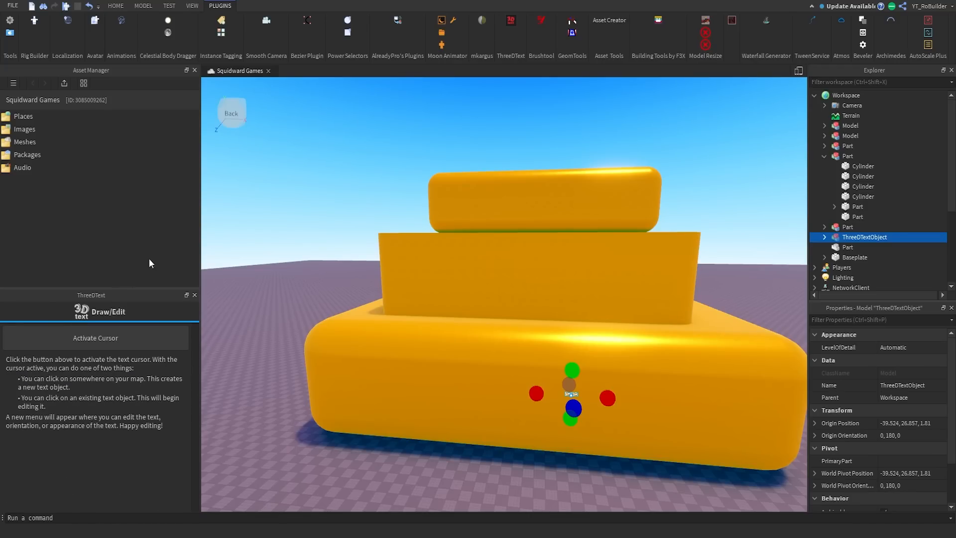
# Enlarge the SHOP! text object and place it on the baseplate beside the stacked blocks
pyautogui.click(845, 227)
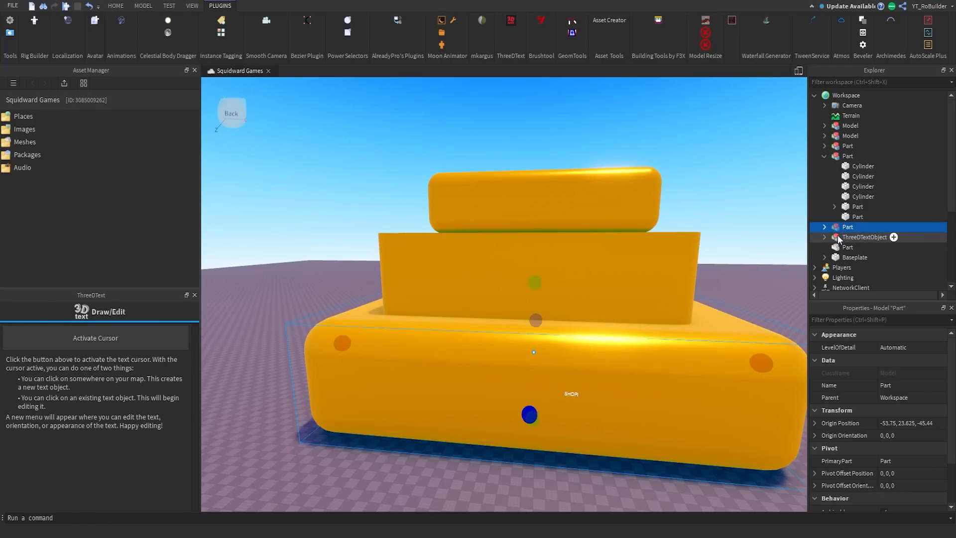
pyautogui.click(840, 238)
pyautogui.click(825, 237)
pyautogui.moveTo(571, 367); pyautogui.dragTo(576, 269)
pyautogui.moveTo(586, 316); pyautogui.dragTo(434, 359)
pyautogui.scroll(4, 433, 359)
pyautogui.moveTo(438, 342); pyautogui.dragTo(484, 328, button='right')
# Select the single letter O of the text and drag it out of place, and undo the change
pyautogui.keyDown('alt'); pyautogui.click(600, 256); pyautogui.keyUp('alt')
pyautogui.moveTo(601, 255); pyautogui.dragTo(565, 274, button='right')
pyautogui.moveTo(562, 250); pyautogui.dragTo(590, 240)
pyautogui.moveTo(588, 249); pyautogui.dragTo(583, 265, button='right')
pyautogui.hotkey('ctrl', 'z')
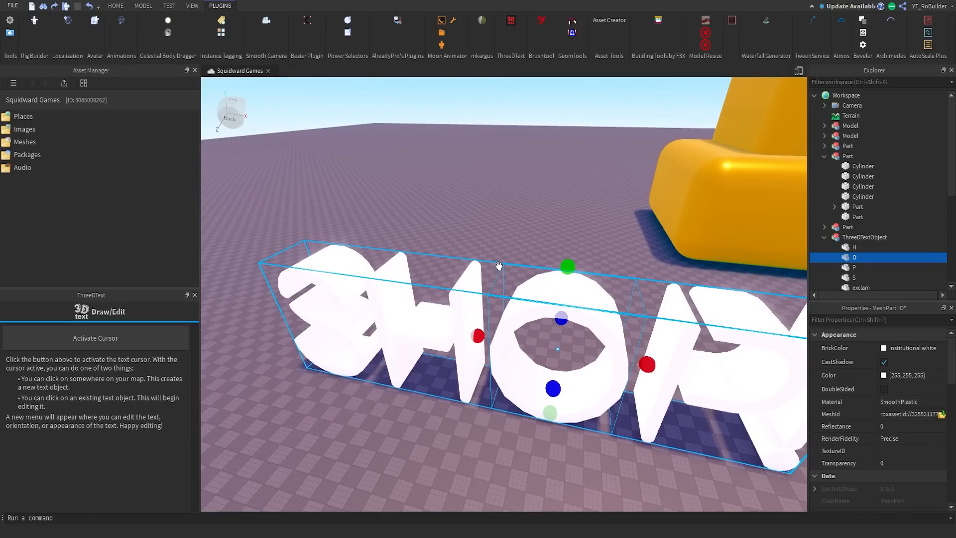
# Select the whole SHOP! text object and give it the Neon material in hot pink
pyautogui.click(503, 279)
pyautogui.click(524, 323)
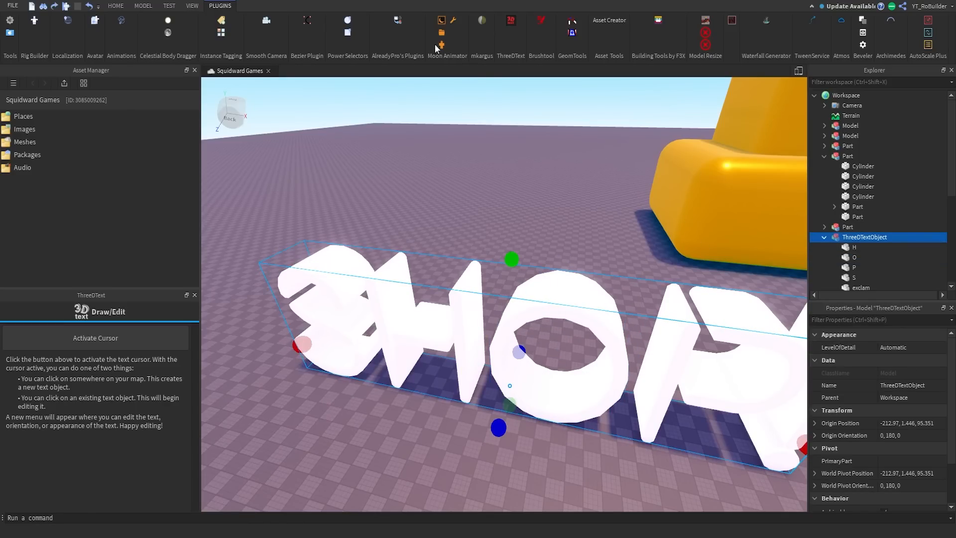
pyautogui.click(114, 6)
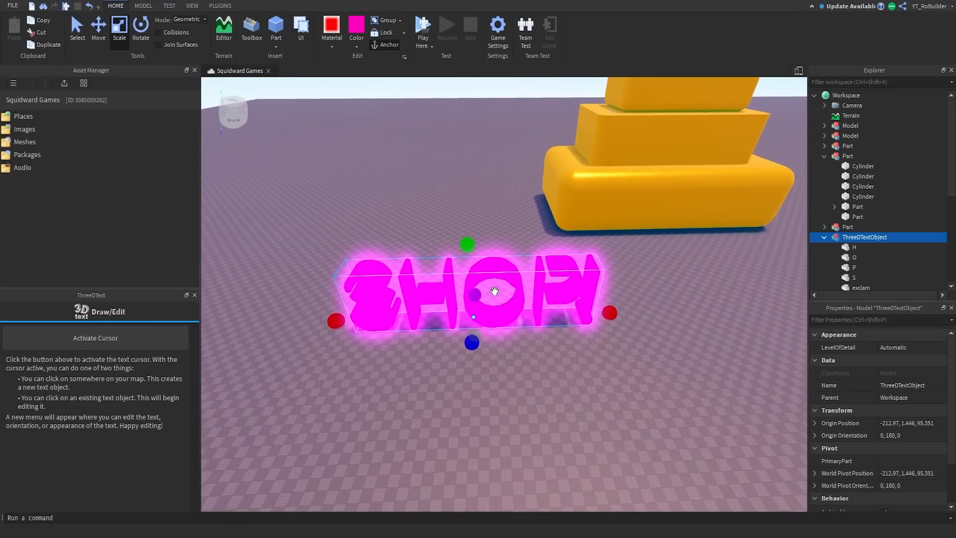
pyautogui.moveTo(508, 279); pyautogui.dragTo(561, 247, button='right')
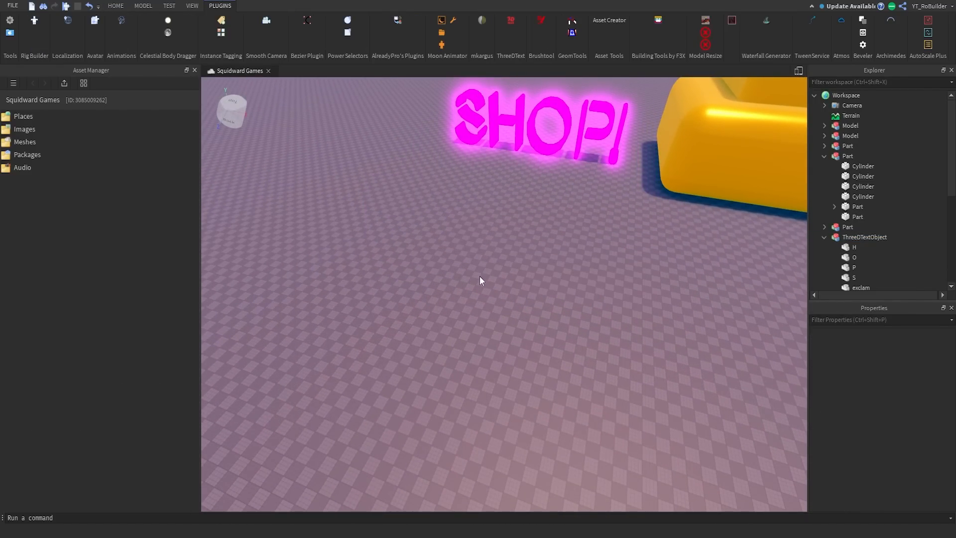
# Insert a new block part on an empty area of the baseplate and stretch it along its red axis
pyautogui.moveTo(475, 279); pyautogui.dragTo(471, 267, button='right')
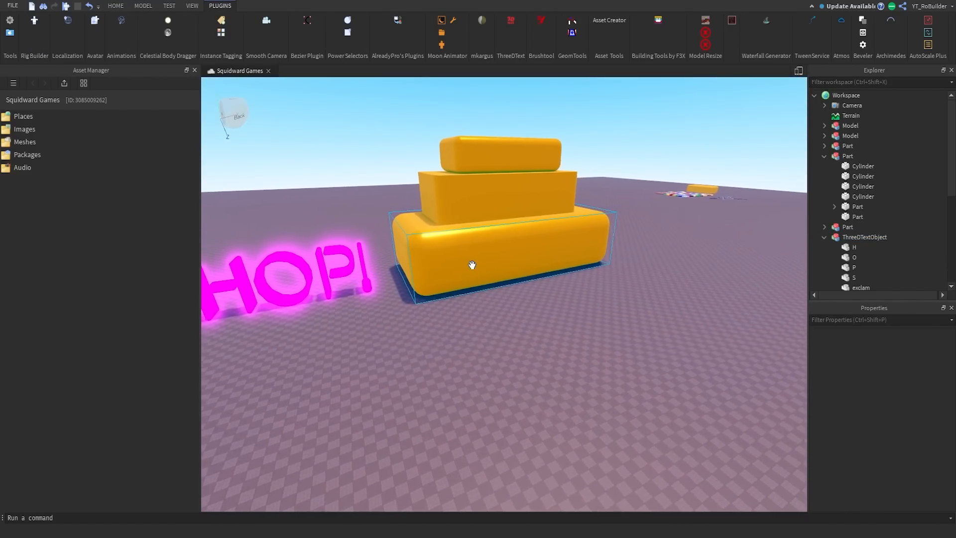
pyautogui.press('d')
pyautogui.moveTo(573, 257); pyautogui.dragTo(593, 259, button='right')
pyautogui.press('s')
pyautogui.press('w')
pyautogui.click(116, 6)
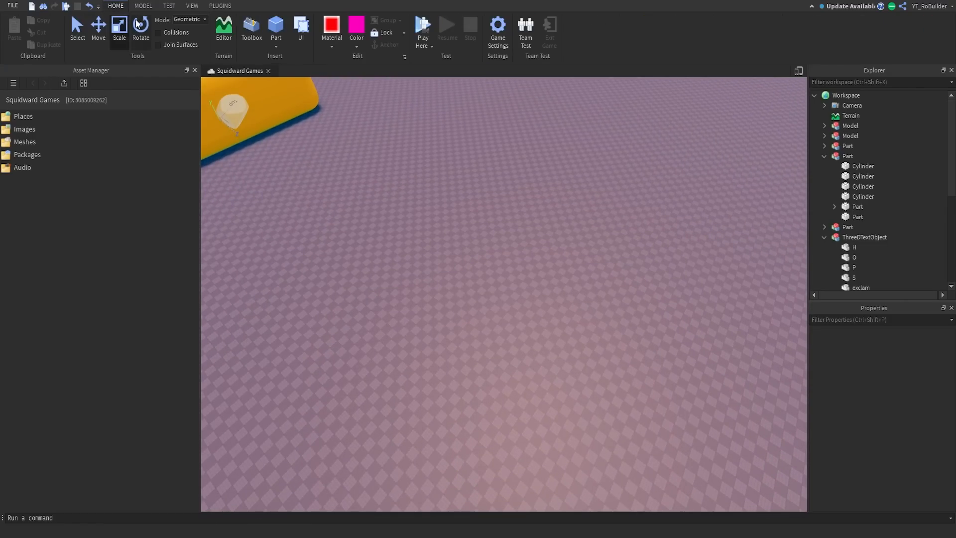
pyautogui.click(275, 29)
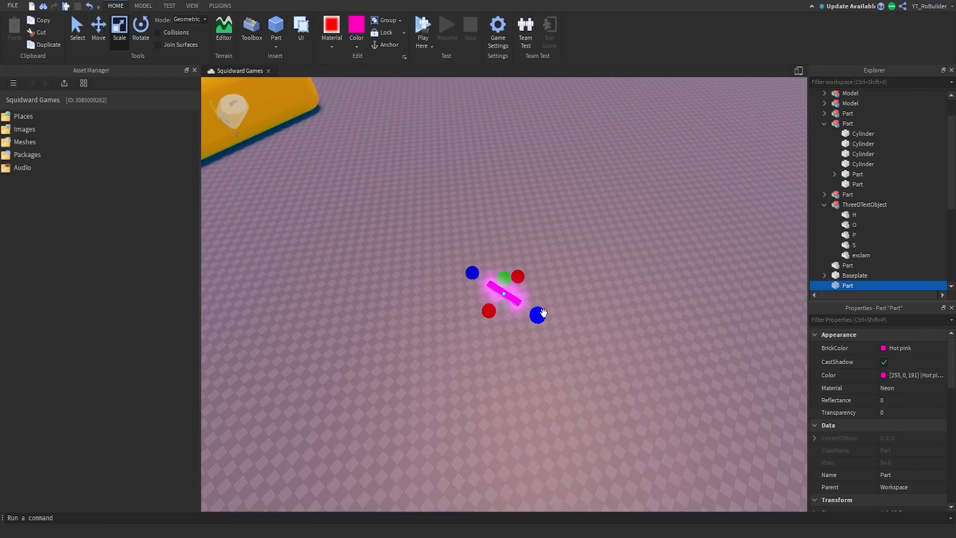
pyautogui.moveTo(517, 275); pyautogui.dragTo(539, 242)
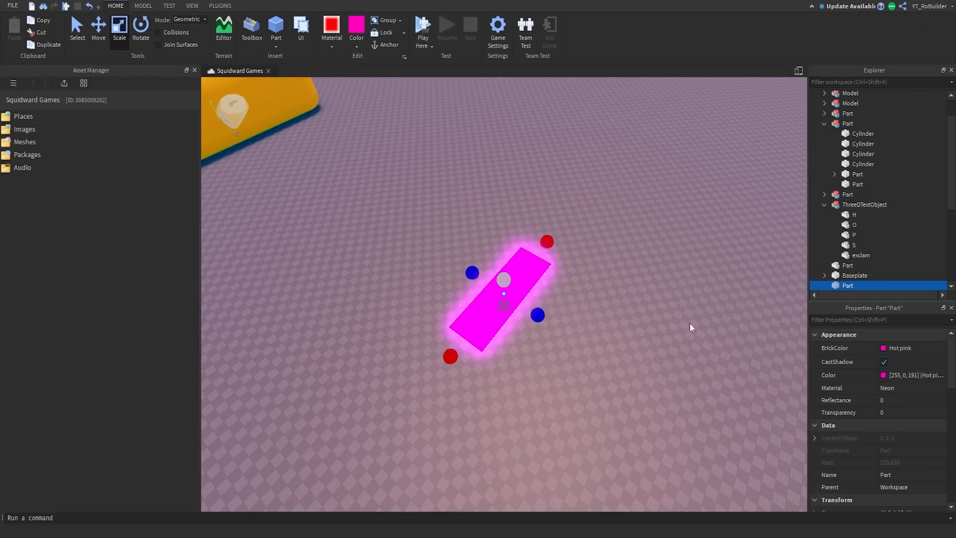
# Recolour the new part Linen with SmoothPlastic material and shorten it along its red axis
pyautogui.click(896, 347)
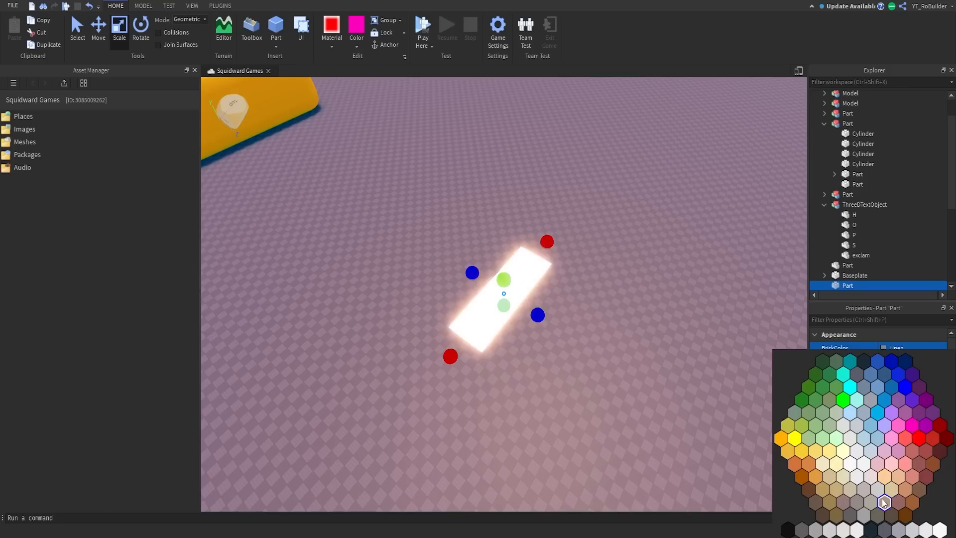
pyautogui.click(883, 503)
pyautogui.click(896, 387)
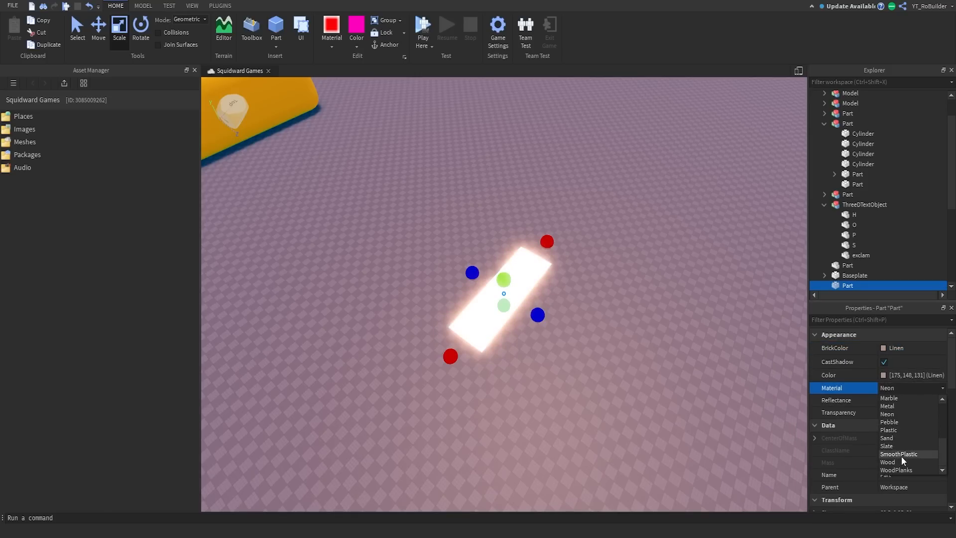
pyautogui.click(899, 453)
pyautogui.moveTo(547, 242); pyautogui.dragTo(536, 254)
# Start the Archimedes plugin on the Linen part and inspect its preview segment from several angles
pyautogui.click(221, 6)
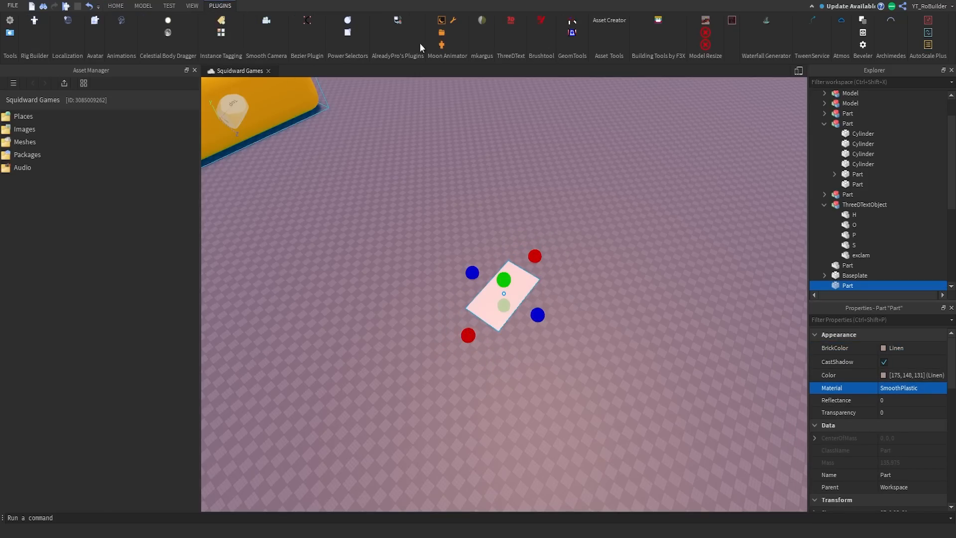
pyautogui.click(891, 21)
pyautogui.scroll(6, 614, 212)
pyautogui.moveTo(613, 211); pyautogui.dragTo(614, 211, button='right')
pyautogui.scroll(-3, 614, 211)
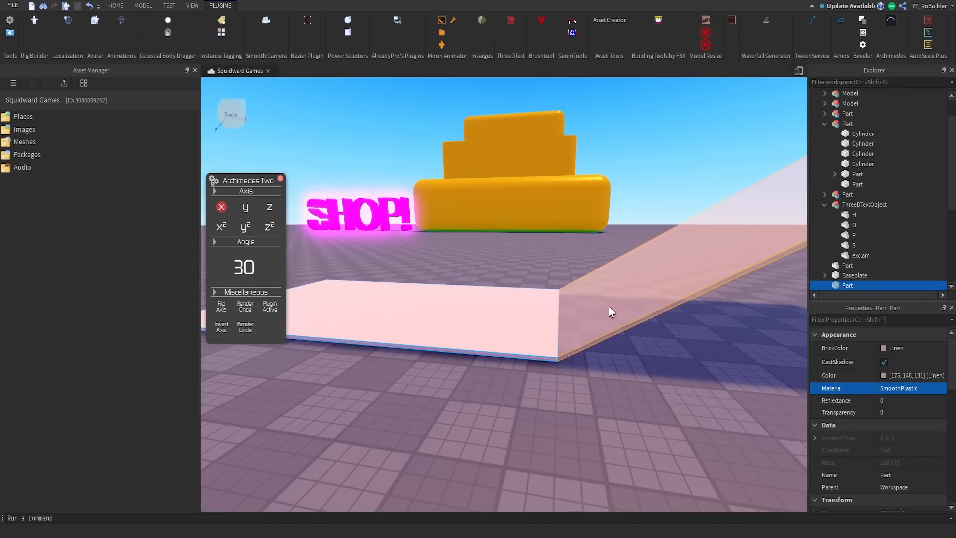
pyautogui.moveTo(596, 305); pyautogui.dragTo(596, 305, button='right')
pyautogui.scroll(-3, 595, 305)
pyautogui.scroll(3, 605, 254)
pyautogui.moveTo(605, 254); pyautogui.dragTo(605, 254, button='right')
pyautogui.scroll(-3, 605, 254)
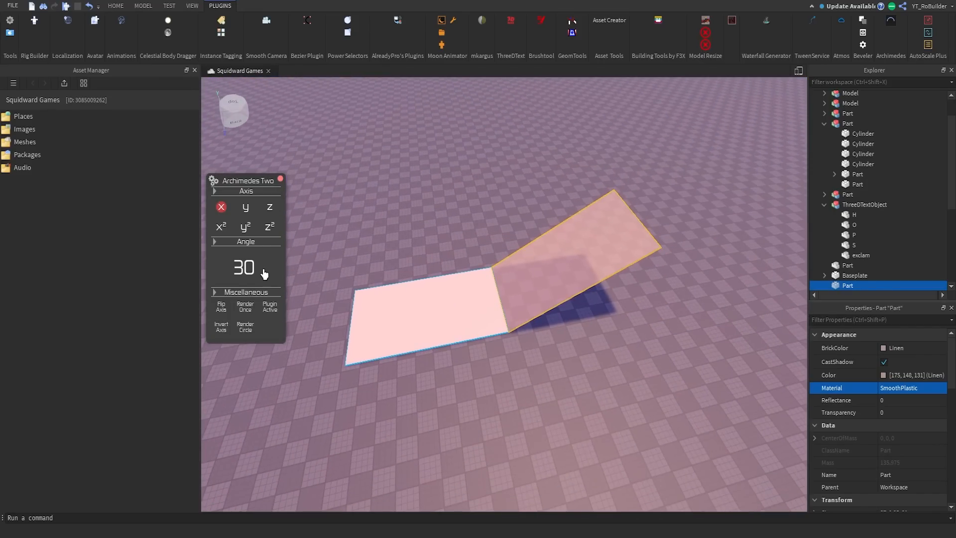
# Extend the part with three segments curving about the x² axis at an angle of 15
pyautogui.click(222, 227)
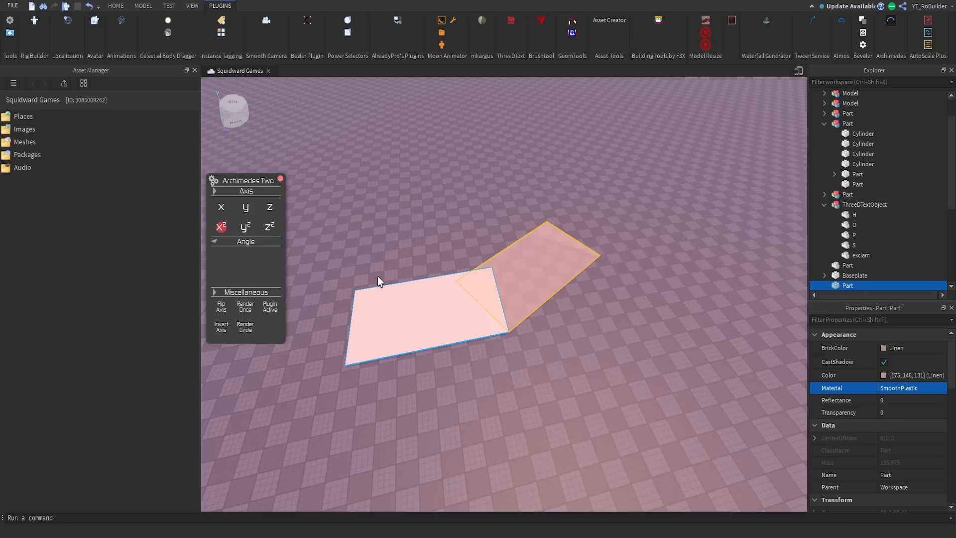
pyautogui.write('15')
pyautogui.press('Return')
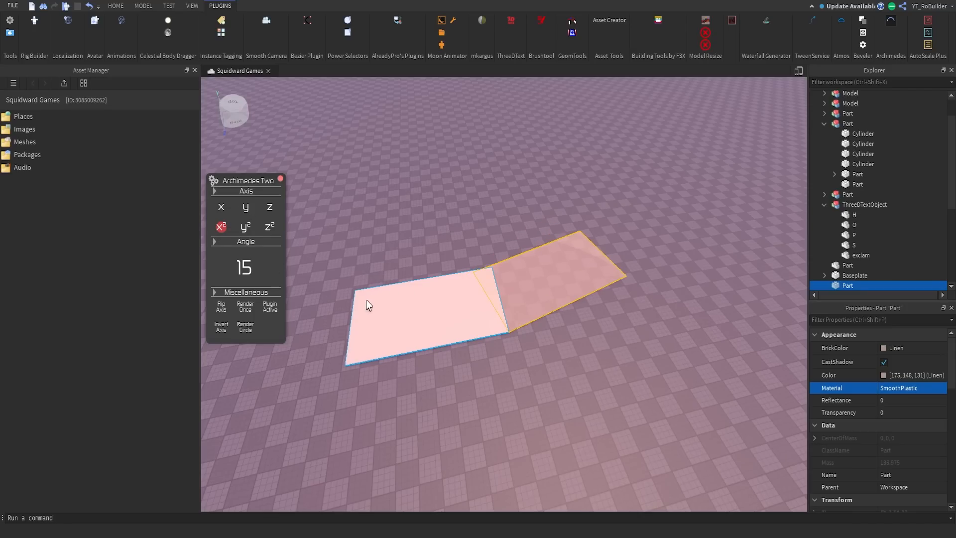
pyautogui.scroll(-4, 349, 306)
pyautogui.click(246, 309)
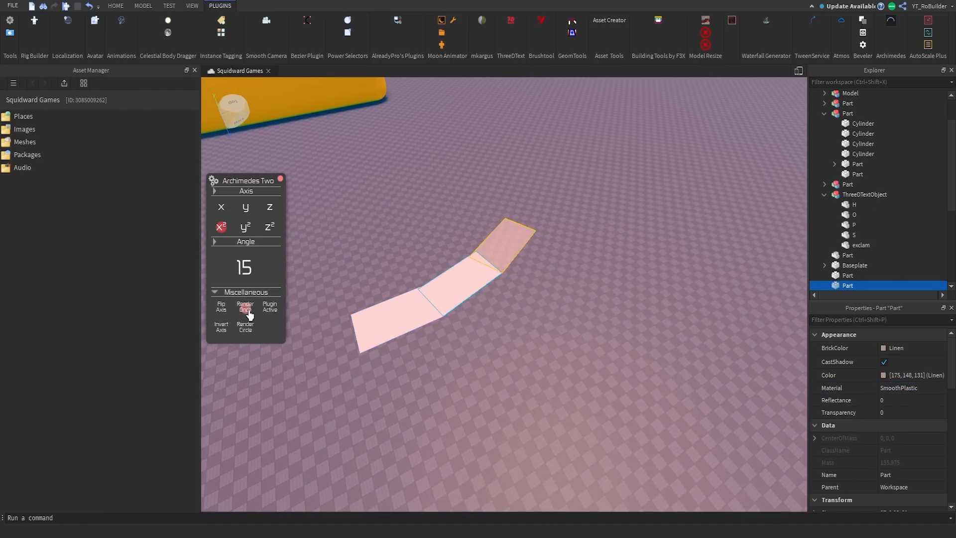
pyautogui.click(246, 309)
pyautogui.click(246, 308)
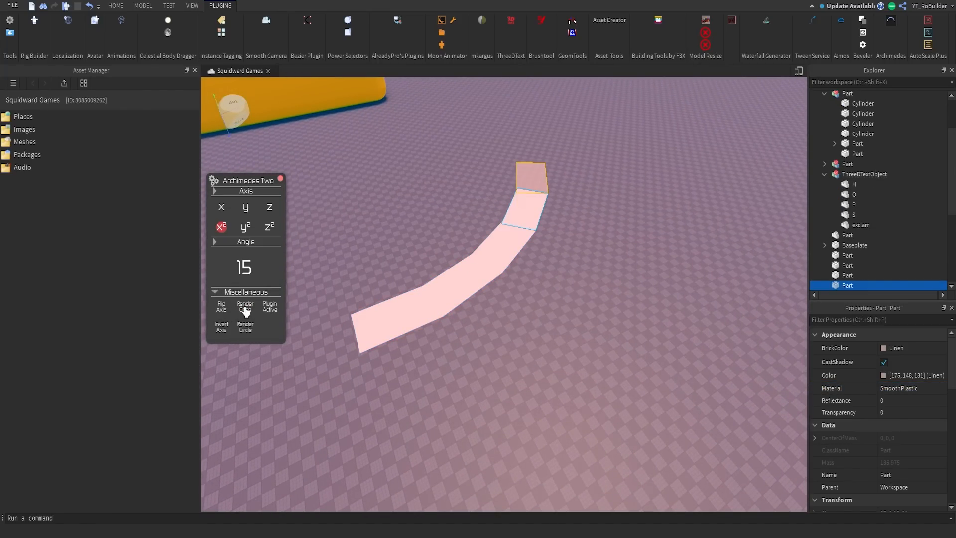
# Set the Archimedes angle to -5 and add four more segments that bend the path the opposite way
pyautogui.write('-5')
pyautogui.press('Return')
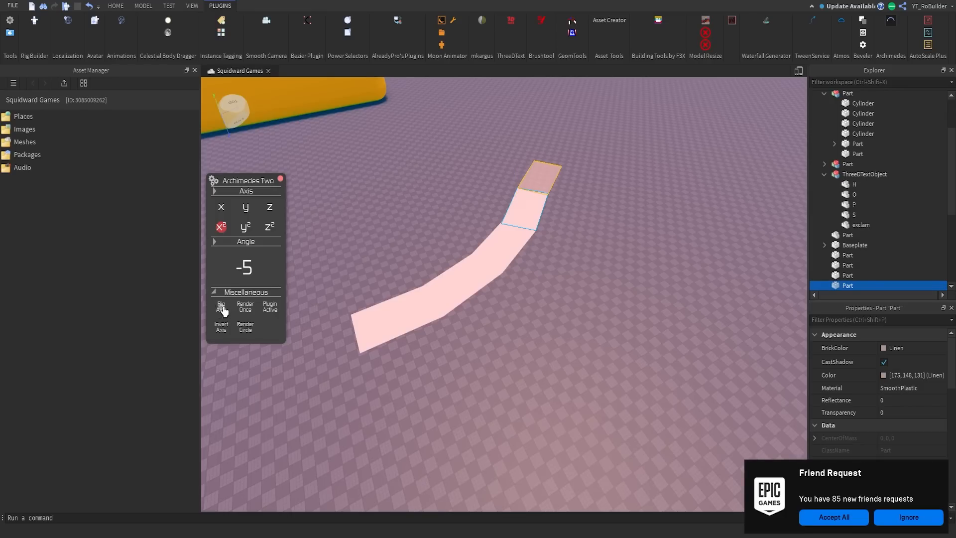
pyautogui.click(246, 309)
pyautogui.click(245, 309)
pyautogui.click(246, 309)
pyautogui.click(245, 308)
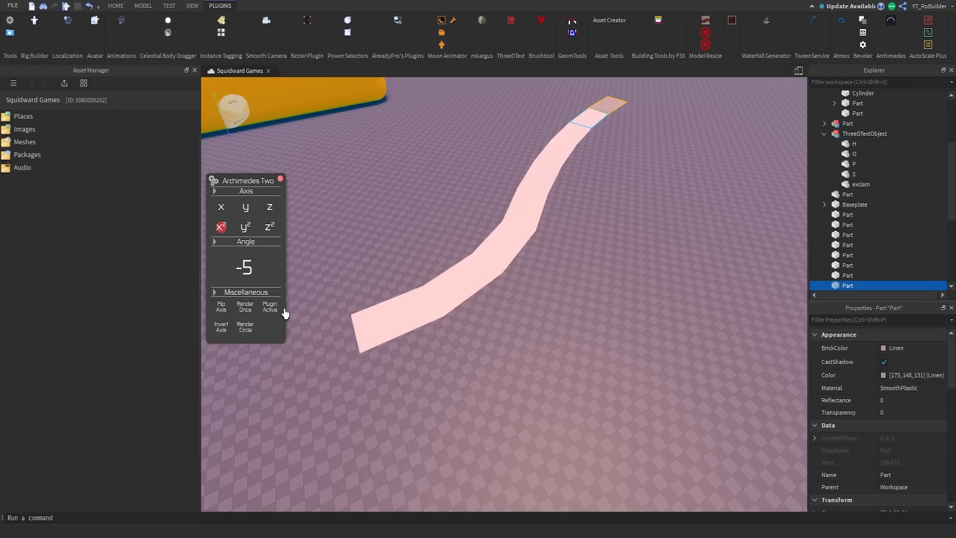
# Render a full circle of segments from the last part of the curved path
pyautogui.press('f')
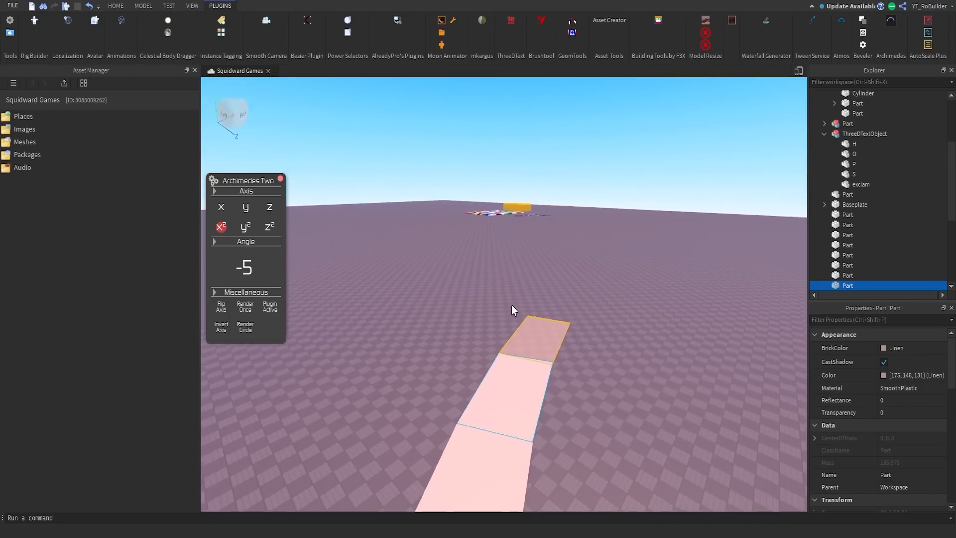
pyautogui.moveTo(512, 306); pyautogui.dragTo(512, 305, button='right')
pyautogui.scroll(-6, 512, 305)
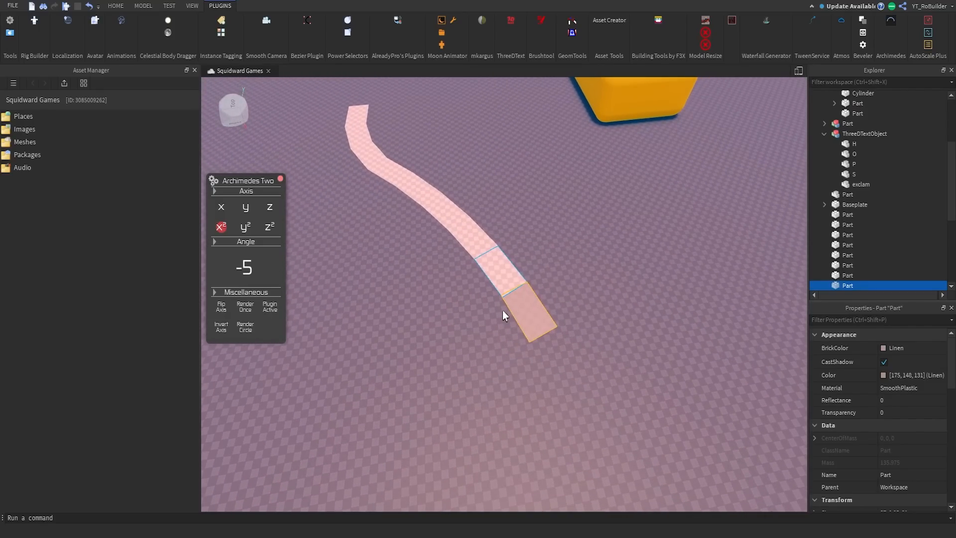
pyautogui.scroll(3, 483, 313)
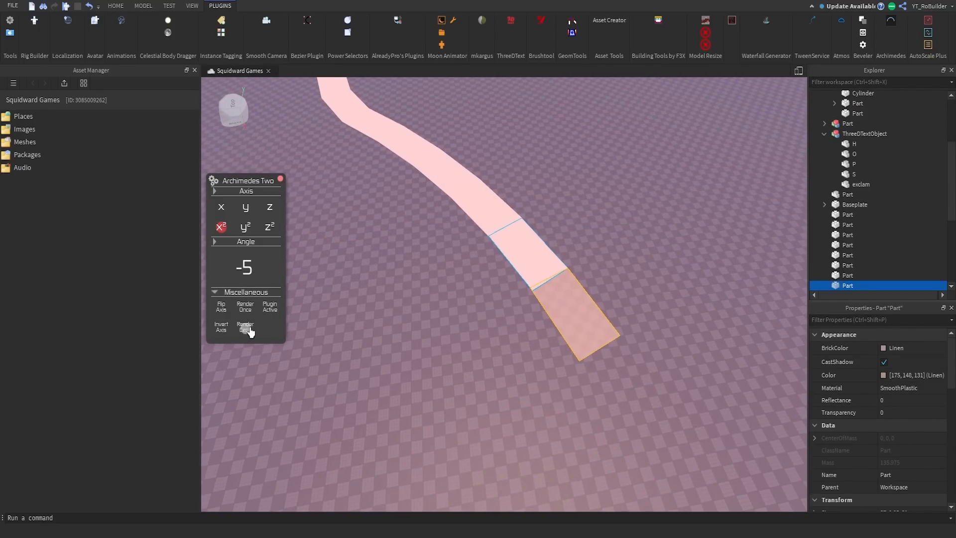
pyautogui.click(248, 327)
pyautogui.moveTo(483, 346); pyautogui.dragTo(483, 346, button='right')
pyautogui.scroll(-5, 483, 346)
pyautogui.scroll(-1, 483, 346)
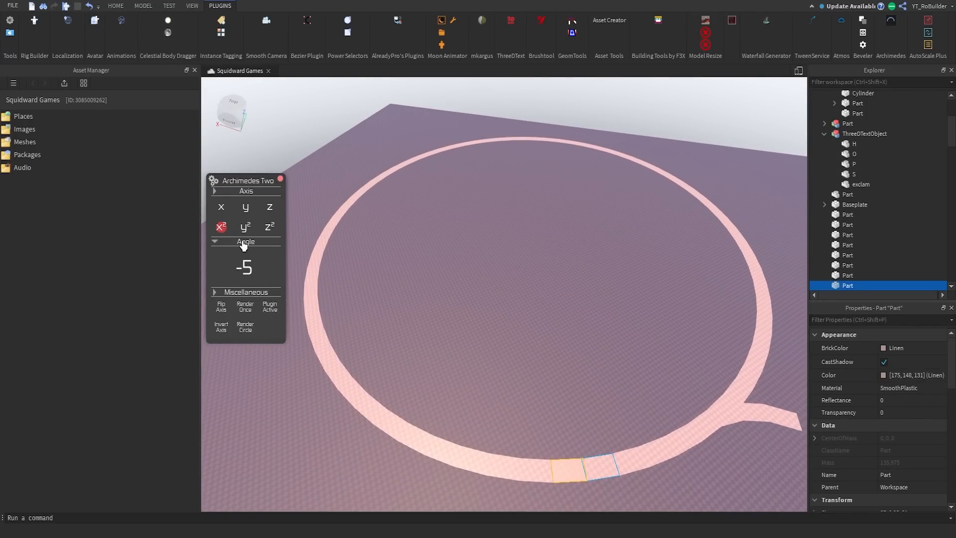
# Select the free end segment of the path and render a smaller circle from it at an angle of 20
pyautogui.moveTo(439, 336); pyautogui.dragTo(596, 317, button='right')
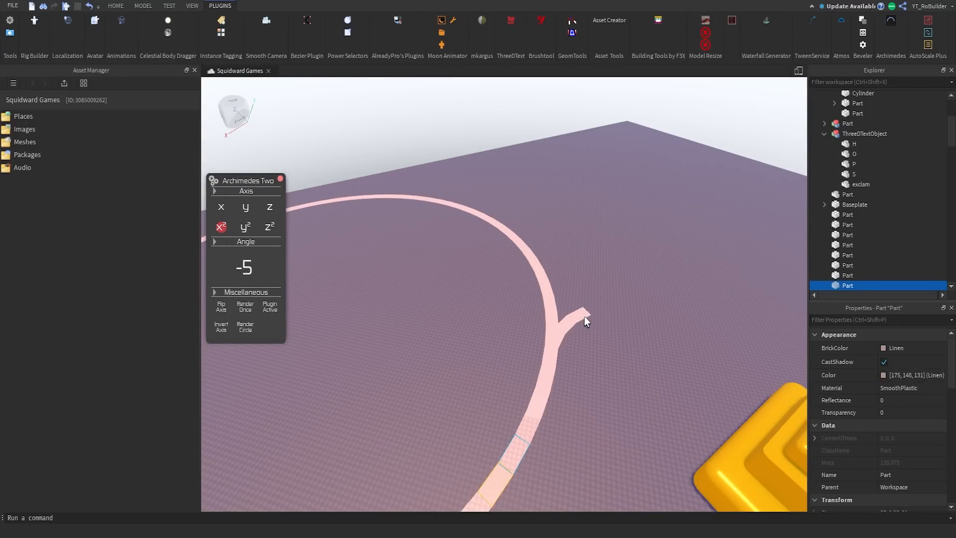
pyautogui.click(117, 5)
pyautogui.click(585, 311)
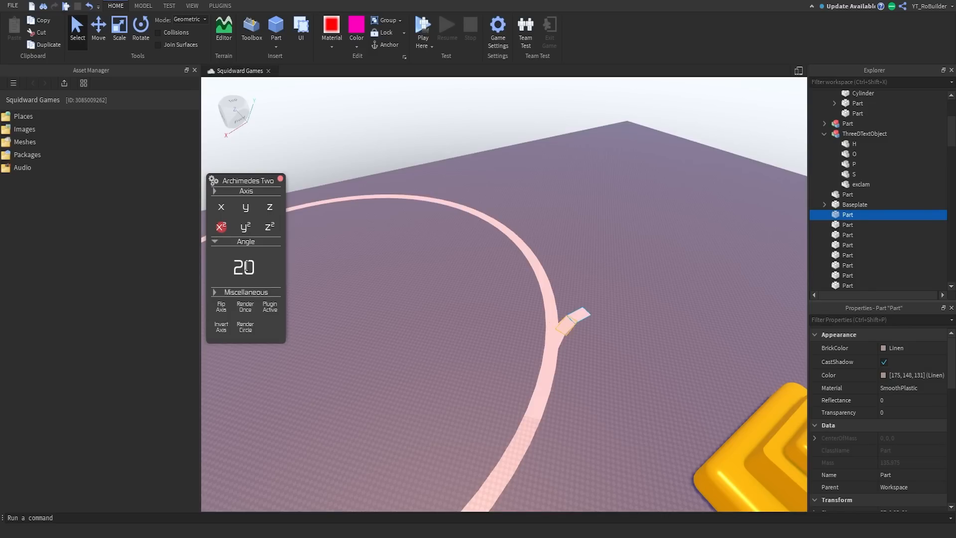
pyautogui.click(251, 309)
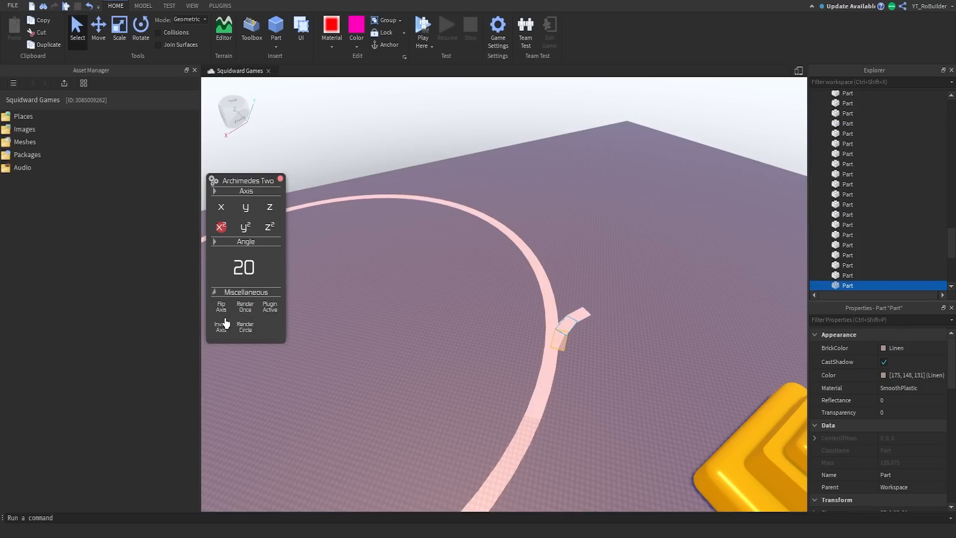
pyautogui.click(244, 327)
pyautogui.scroll(-6, 623, 367)
pyautogui.moveTo(636, 365); pyautogui.dragTo(611, 336, button='right')
pyautogui.scroll(-2, 611, 335)
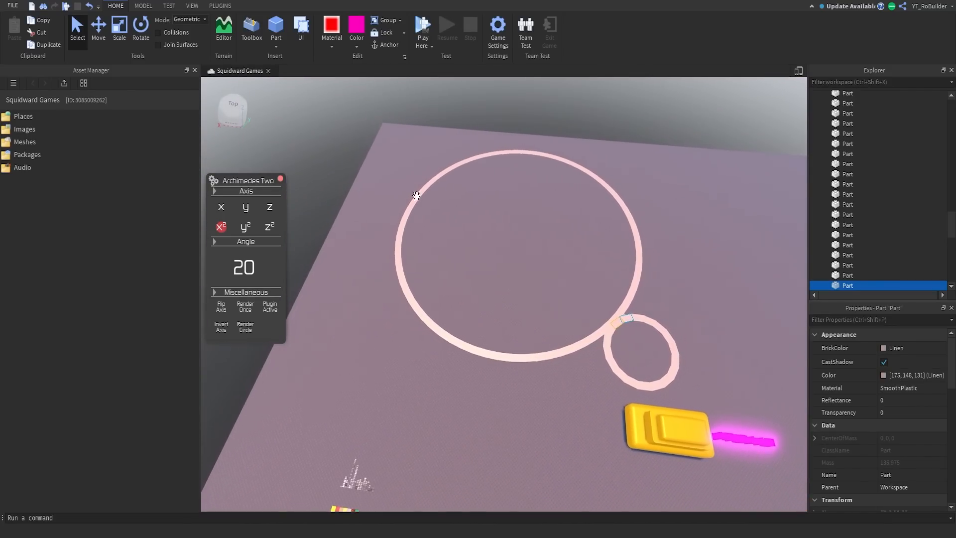
# Delete the large circle and the stray segments left around the small circle
pyautogui.moveTo(371, 112); pyautogui.dragTo(626, 298)
pyautogui.moveTo(344, 108); pyautogui.dragTo(602, 370)
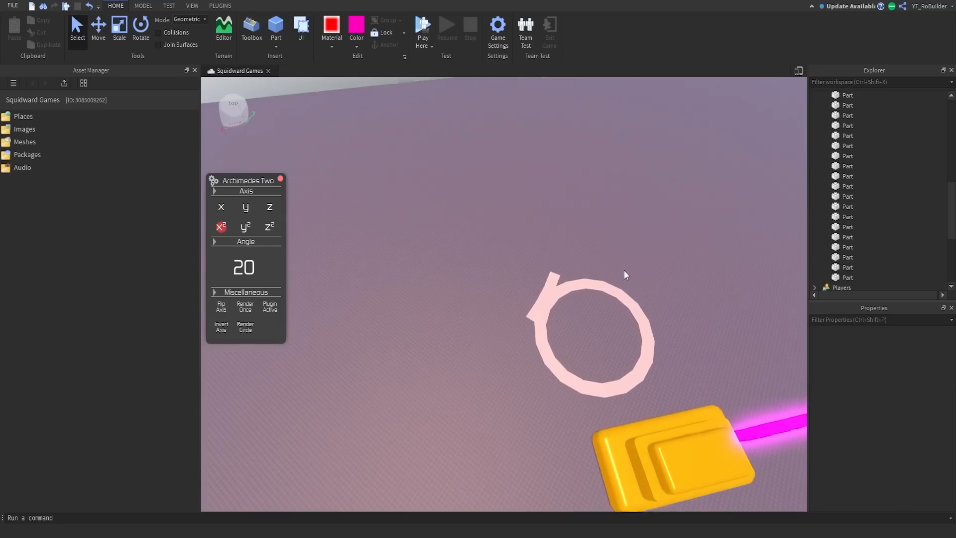
pyautogui.scroll(3, 551, 282)
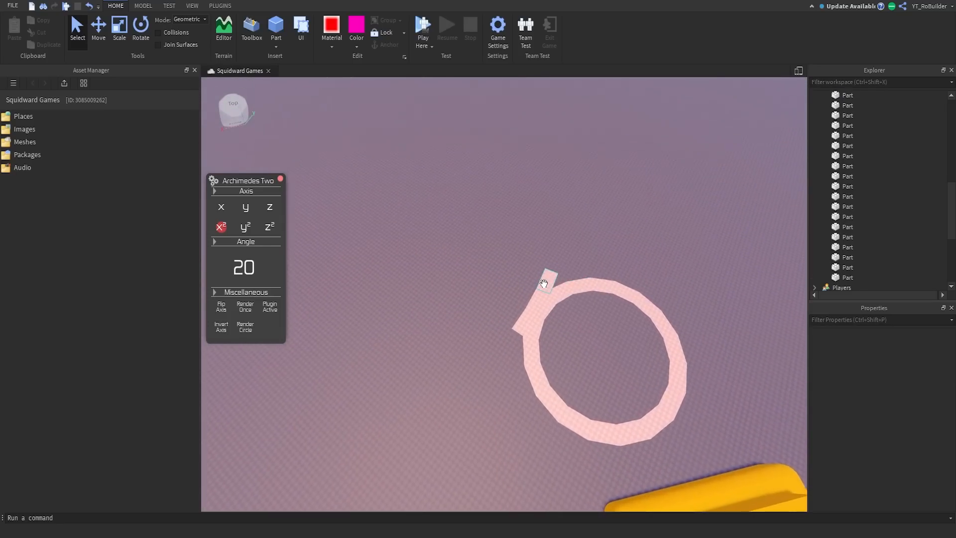
pyautogui.click(547, 284)
pyautogui.keyDown('ctrl'); pyautogui.click(537, 305); pyautogui.keyUp('ctrl')
pyautogui.keyDown('ctrl'); pyautogui.click(515, 330); pyautogui.keyUp('ctrl')
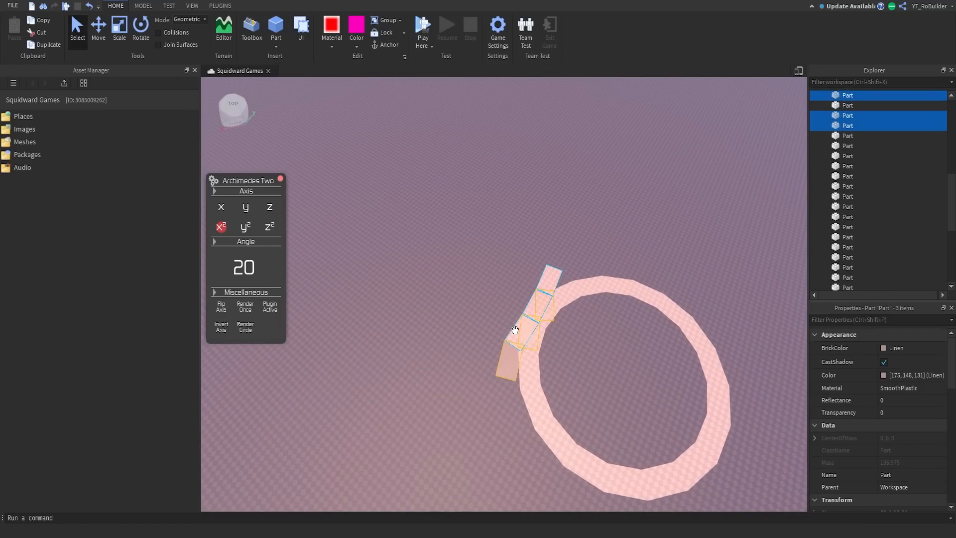
pyautogui.press('Delete')
pyautogui.click(518, 330)
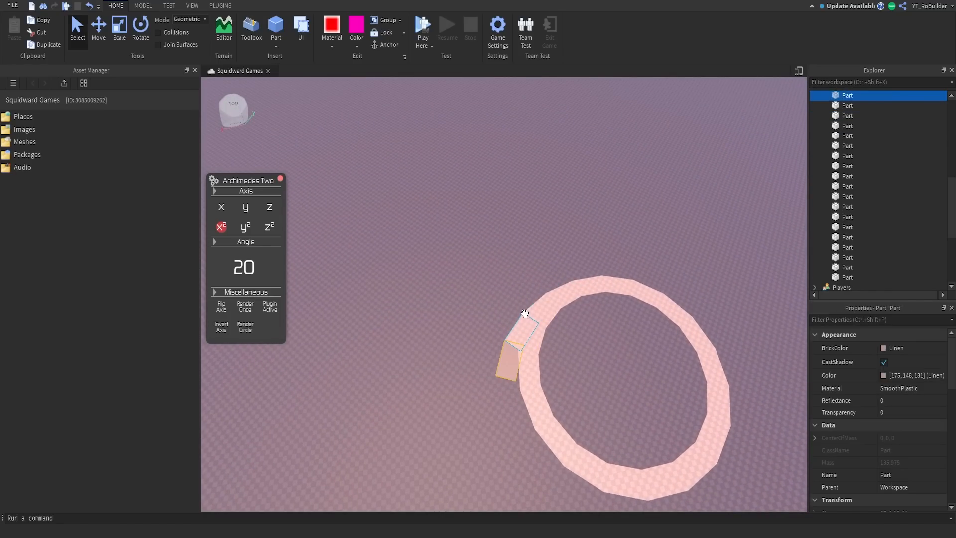
pyautogui.press('Delete')
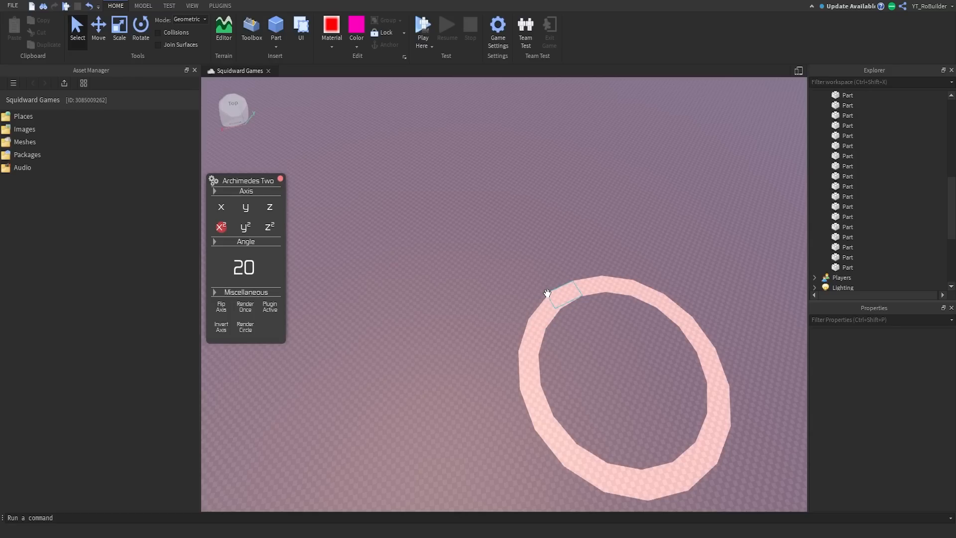
pyautogui.click(548, 294)
pyautogui.press('Delete')
# Select all segments of the small circle together
pyautogui.moveTo(557, 288); pyautogui.dragTo(430, 217, button='right')
pyautogui.scroll(-3, 559, 287)
pyautogui.moveTo(404, 202); pyautogui.dragTo(569, 399)
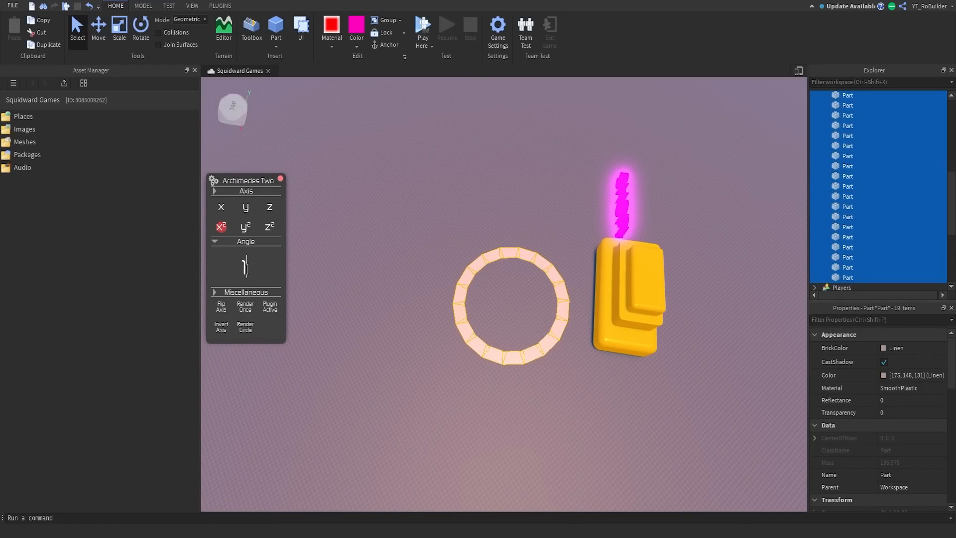
# Try rendering circles from the selected ring at an angle of 15, and undo it
pyautogui.press('Return')
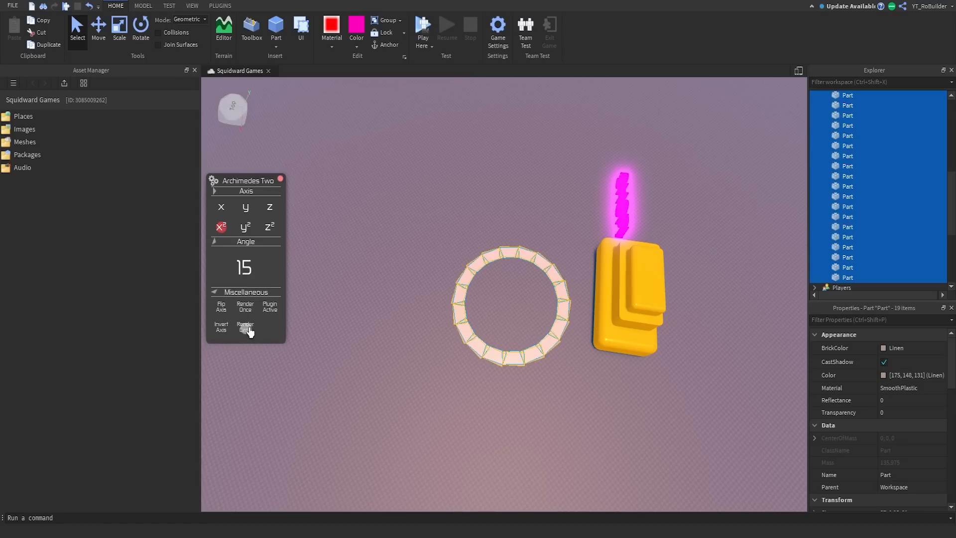
pyautogui.click(249, 329)
pyautogui.hotkey('ctrl', 'z')
# Render circles from every selected ring segment at an angle of 5 and inspect the woven pattern
pyautogui.write('5')
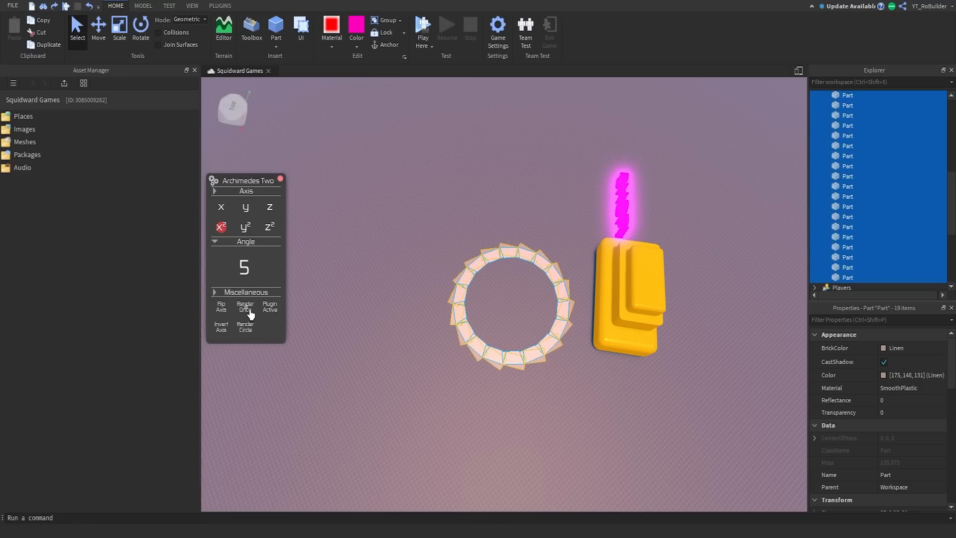
pyautogui.click(245, 307)
pyautogui.scroll(-10, 567, 284)
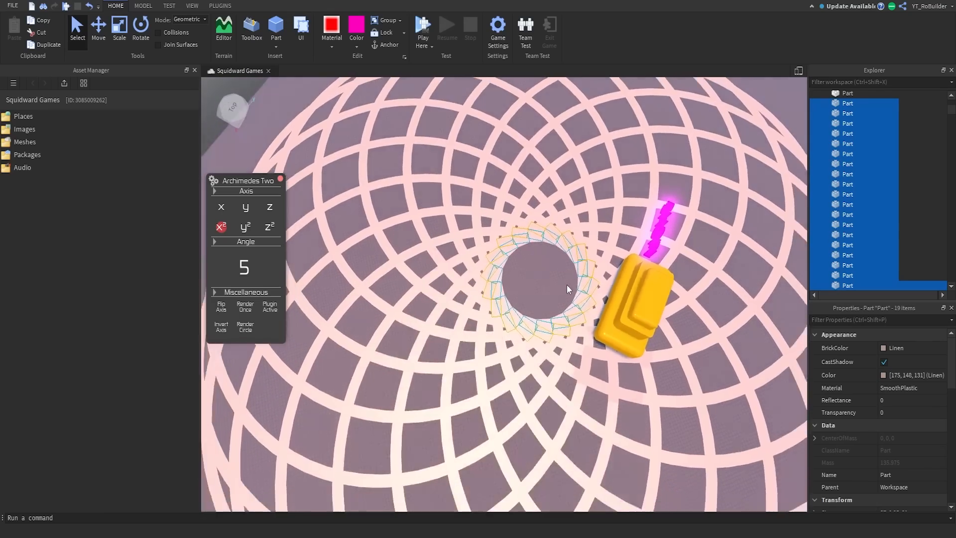
pyautogui.scroll(10, 567, 284)
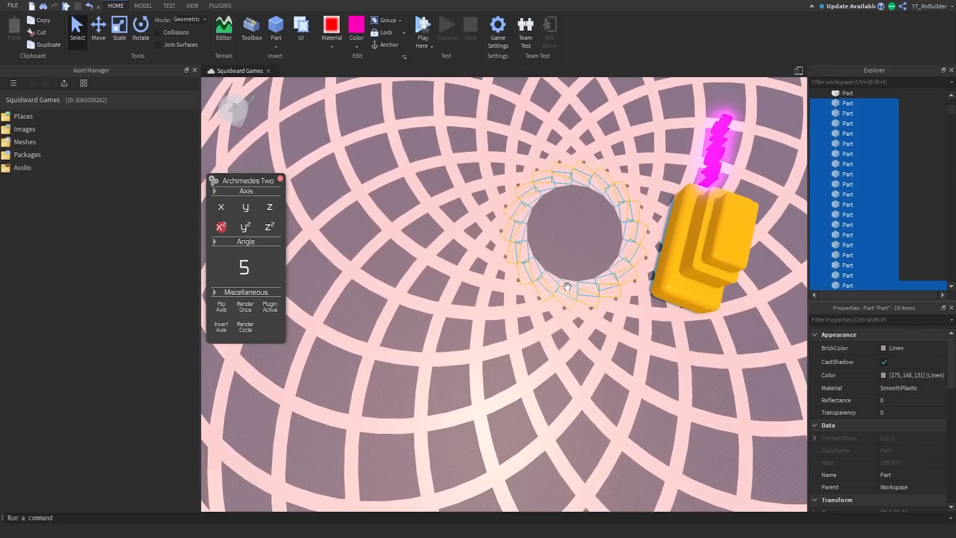
pyautogui.moveTo(566, 286); pyautogui.dragTo(427, 262, button='right')
pyautogui.scroll(-1, 611, 290)
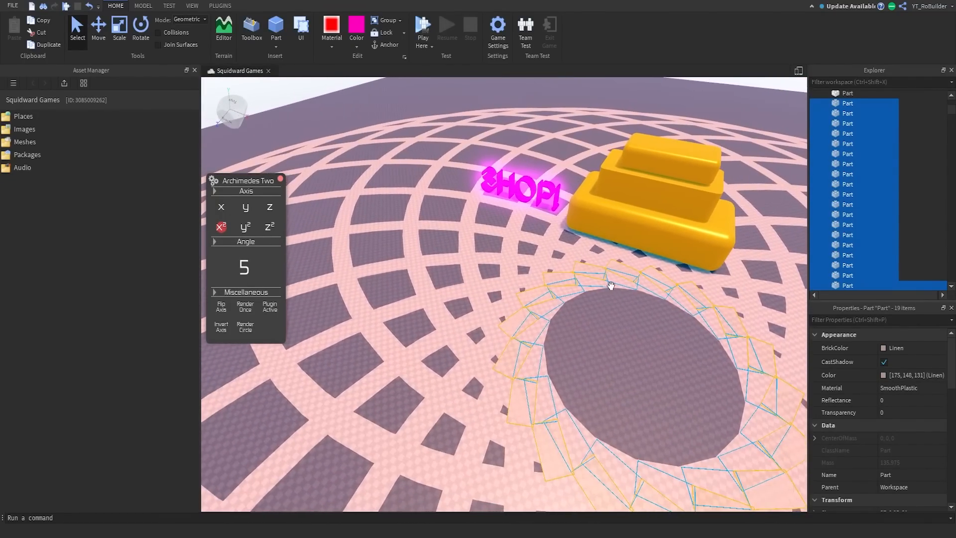
pyautogui.moveTo(616, 281); pyautogui.dragTo(566, 303, button='right')
pyautogui.scroll(-2, 567, 303)
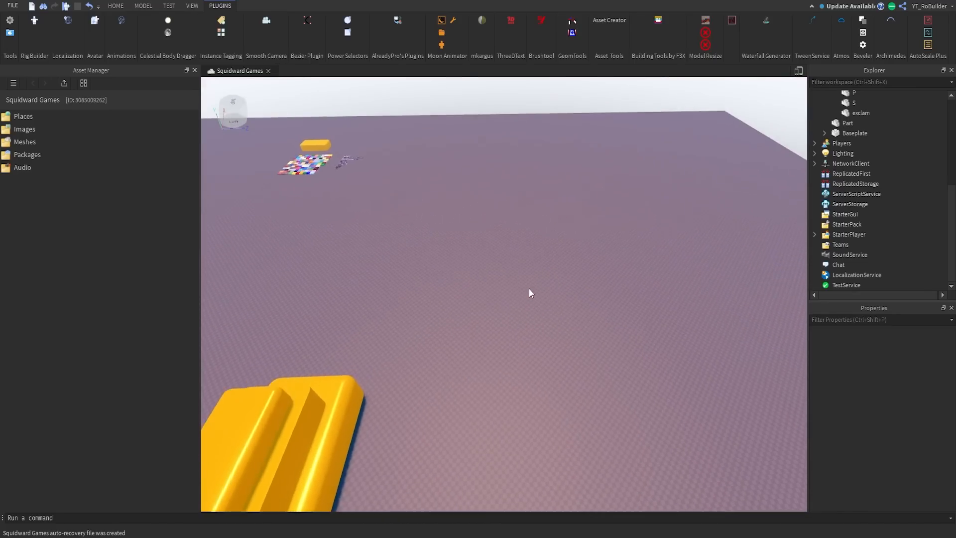
# Insert a new part with Brick material and scale it into a large flat square slab on the empty baseplate
pyautogui.press('s')
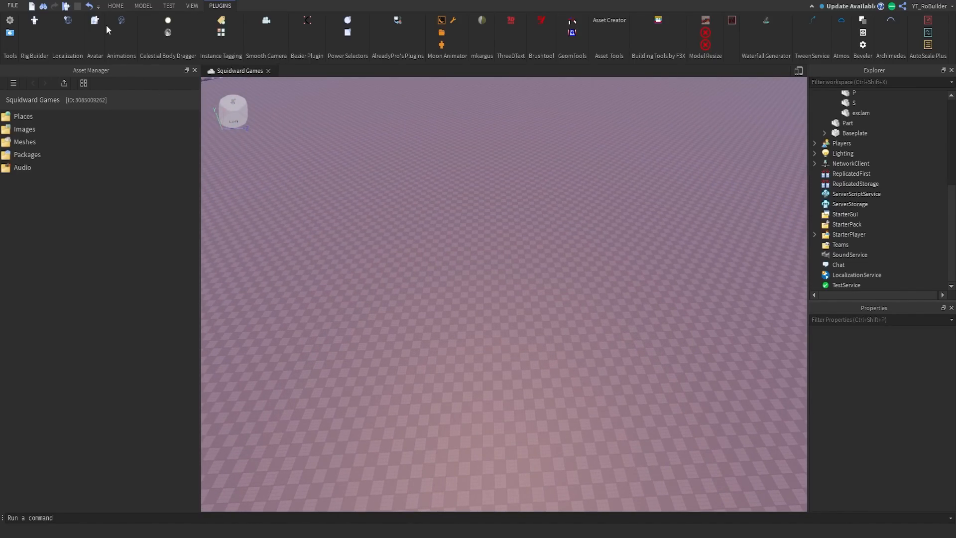
pyautogui.click(116, 6)
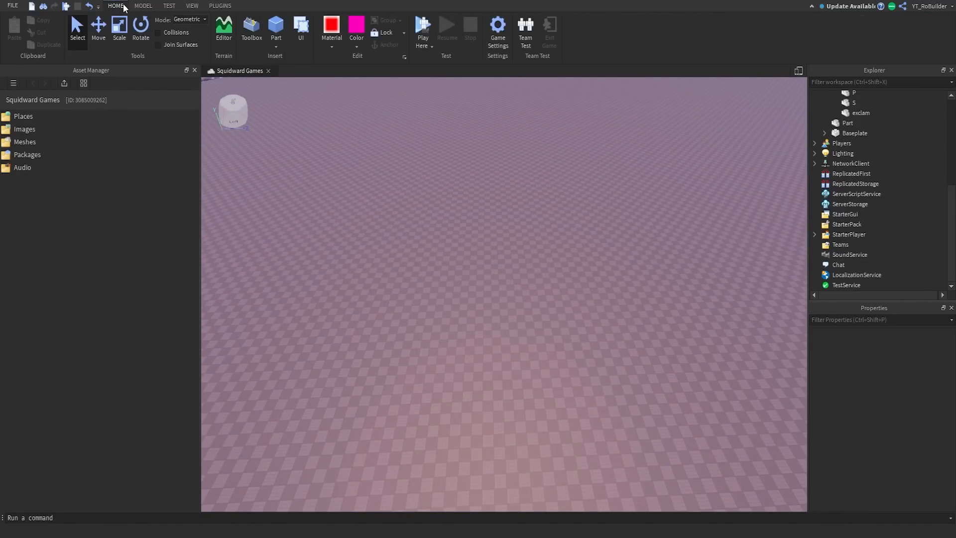
pyautogui.click(274, 29)
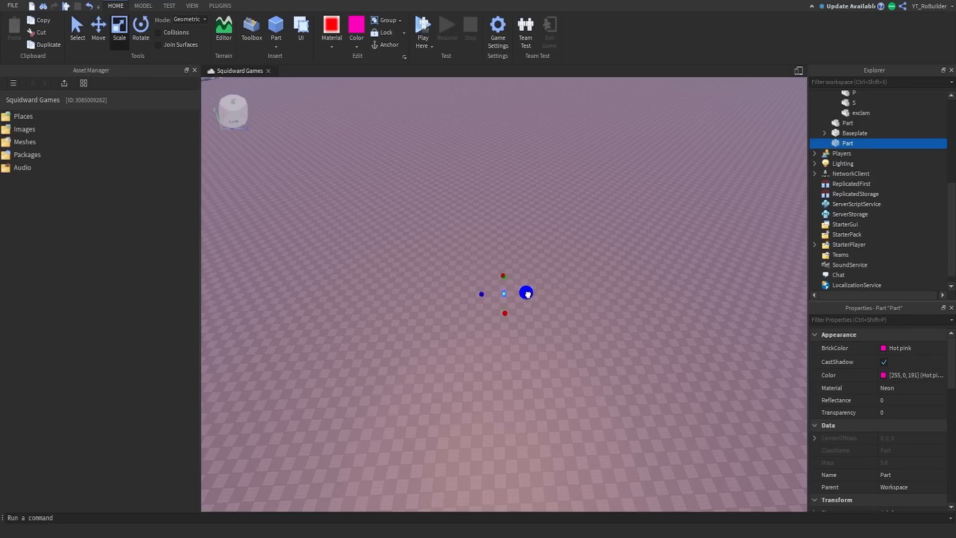
pyautogui.click(334, 33)
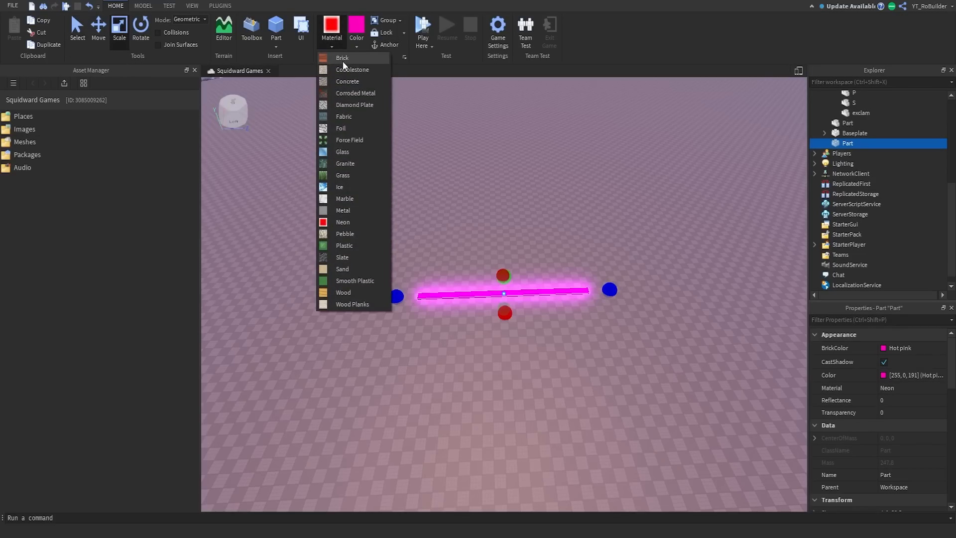
pyautogui.click(343, 61)
pyautogui.keyDown('ctrl'); pyautogui.moveTo(505, 312); pyautogui.dragTo(519, 381); pyautogui.keyUp('ctrl')
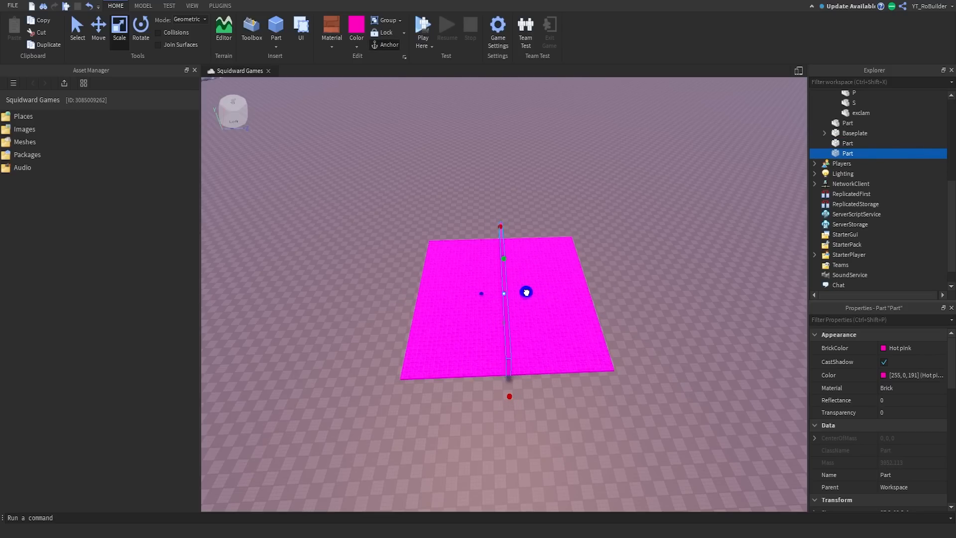
# Color the long narrow bar Grime and spread many duplicates of it side by side across the pink slab
pyautogui.click(357, 45)
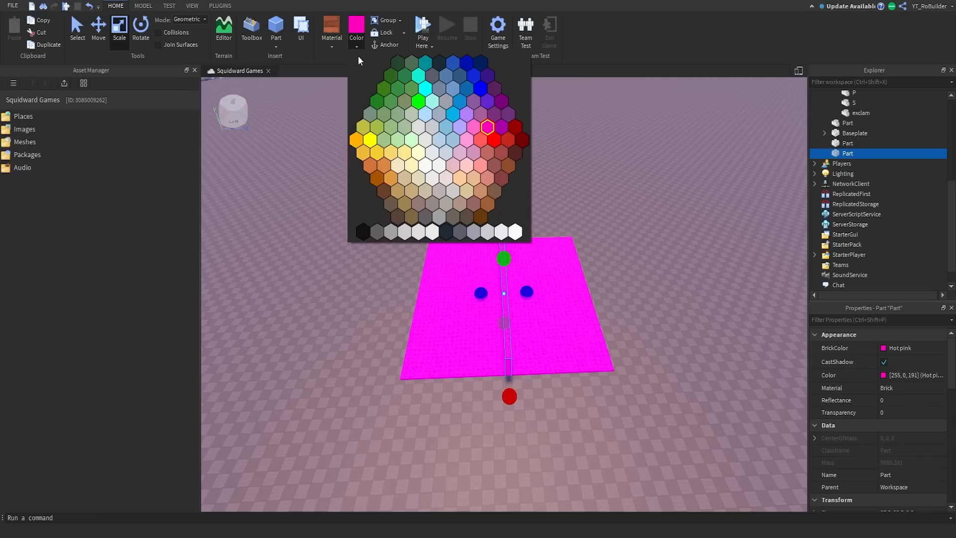
pyautogui.click(378, 95)
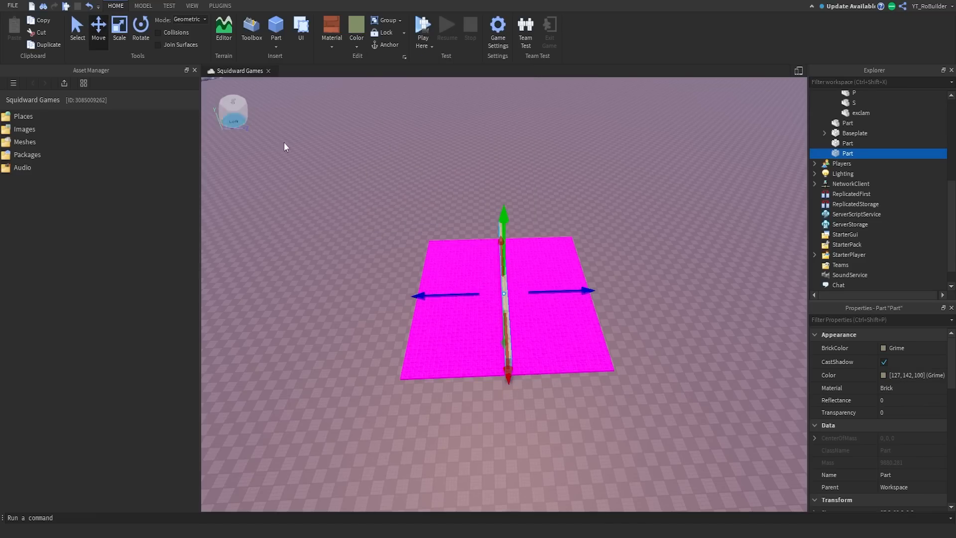
pyautogui.hotkey('ctrl', 'd')
pyautogui.hotkey('ctrl', 'd')
pyautogui.moveTo(528, 295); pyautogui.dragTo(548, 296)
pyautogui.hotkey('ctrl', 'd')
pyautogui.hotkey('ctrl', 'd')
pyautogui.hotkey('ctrl', 'd')
pyautogui.hotkey('ctrl', 'd')
pyautogui.hotkey('ctrl', 'd')
pyautogui.hotkey('ctrl', 'd')
pyautogui.hotkey('ctrl', 'd')
pyautogui.hotkey('ctrl', 'd')
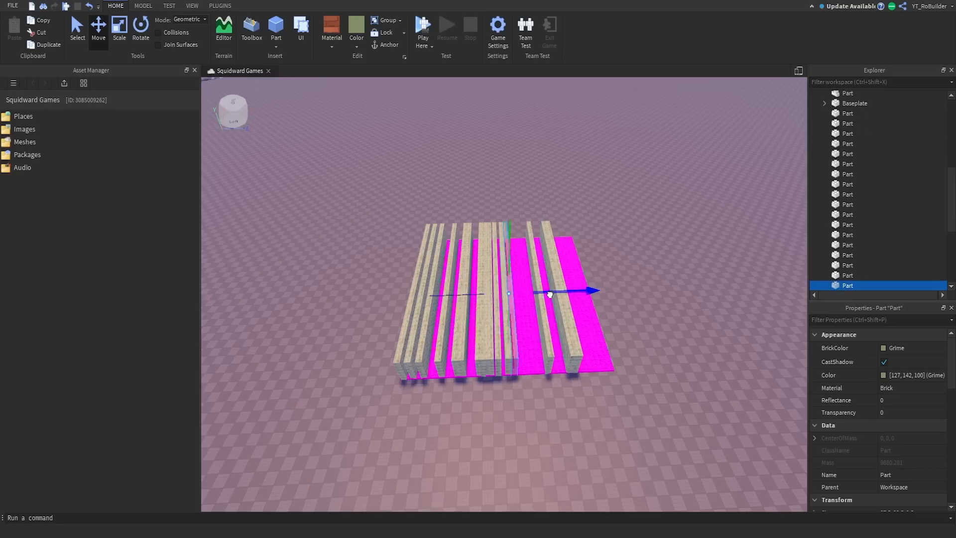
pyautogui.moveTo(607, 302); pyautogui.dragTo(513, 294)
# Select the pink slab together with all the bars and group them into one model
pyautogui.click(471, 192)
pyautogui.scroll(5, 471, 192)
pyautogui.scroll(-5, 491, 209)
pyautogui.moveTo(491, 210); pyautogui.dragTo(489, 207, button='right')
pyautogui.moveTo(384, 145); pyautogui.dragTo(635, 381)
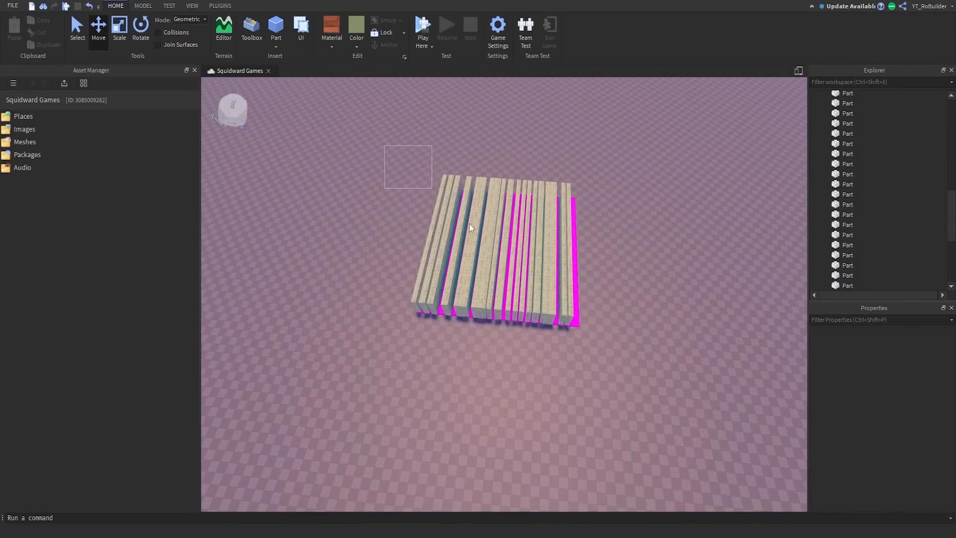
pyautogui.hotkey('ctrl', 'g')
pyautogui.click(608, 339)
# Try selecting several individual bars inside the grouped model one by one, and clear the selection
pyautogui.scroll(8, 607, 339)
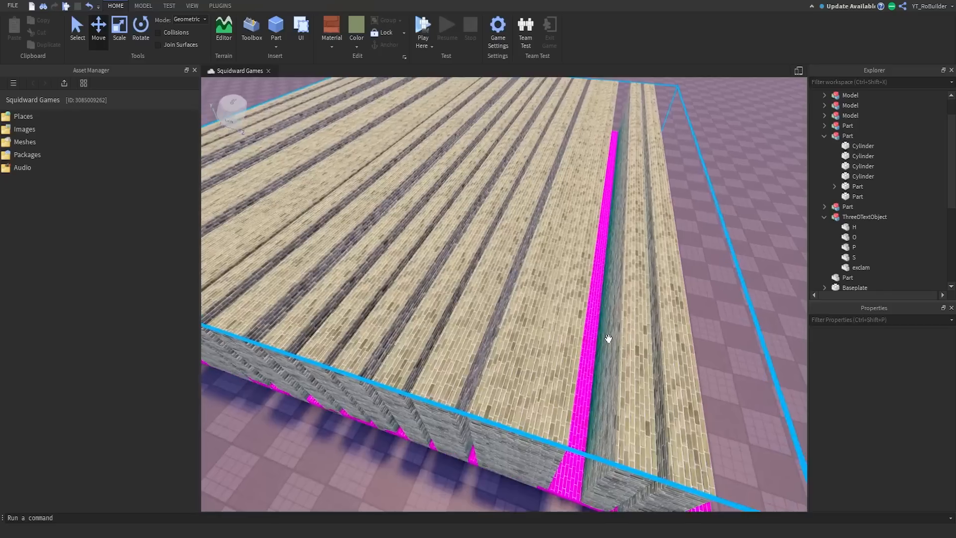
pyautogui.click(571, 367)
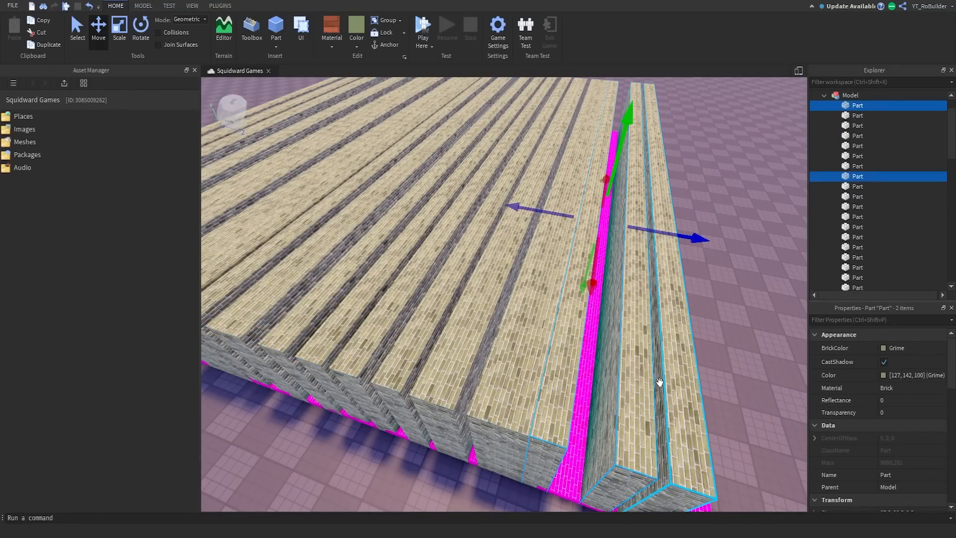
pyautogui.keyDown('ctrl'); pyautogui.click(571, 378); pyautogui.keyUp('ctrl')
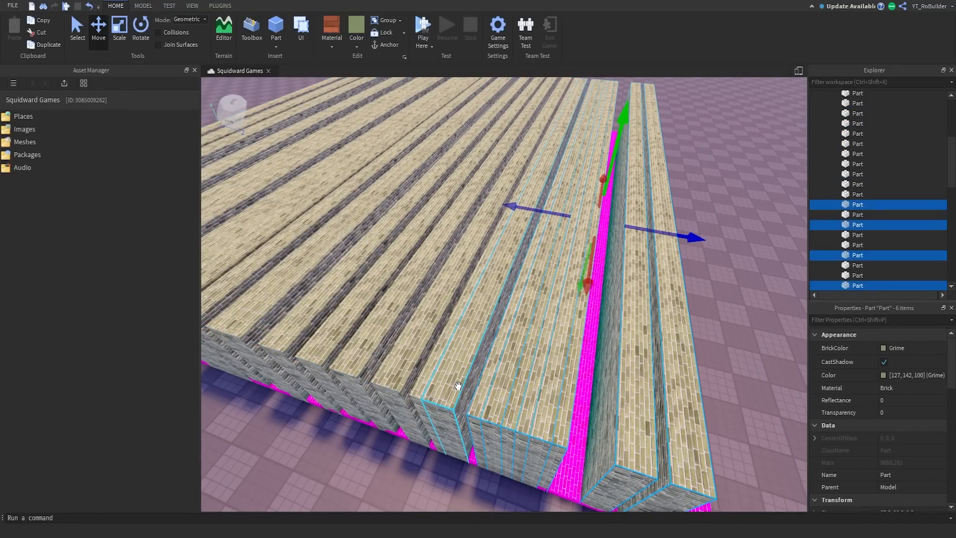
pyautogui.keyDown('ctrl'); pyautogui.keyDown('alt'); pyautogui.click(400, 373); pyautogui.keyUp('alt'); pyautogui.keyUp('ctrl')
pyautogui.click(758, 272)
# Activate Circle Select from Power Selectors and brush over the model to select the slab and its bars
pyautogui.moveTo(629, 249); pyautogui.dragTo(618, 225, button='right')
pyautogui.scroll(-5, 617, 226)
pyautogui.scroll(1, 617, 225)
pyautogui.click(220, 6)
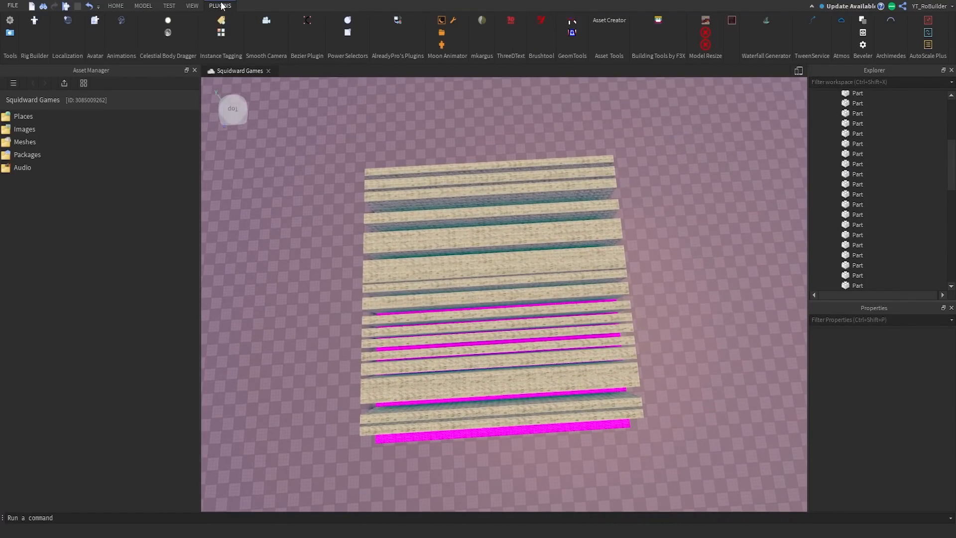
pyautogui.click(348, 31)
pyautogui.moveTo(462, 135)
pyautogui.mouseDown()
pyautogui.moveTo(498, 337)
pyautogui.moveTo(567, 465)
pyautogui.mouseUp()
pyautogui.moveTo(674, 397); pyautogui.dragTo(697, 387, button='right')
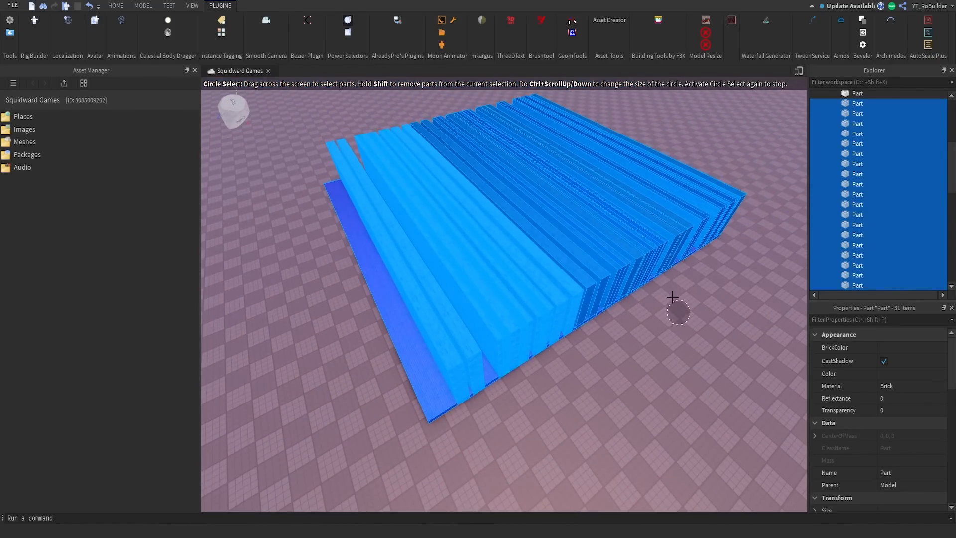
# Remove the pink slab and the middle bars from the current Circle Select selection
pyautogui.keyDown('shift'); pyautogui.moveTo(402, 420); pyautogui.dragTo(409, 372); pyautogui.keyUp('shift')
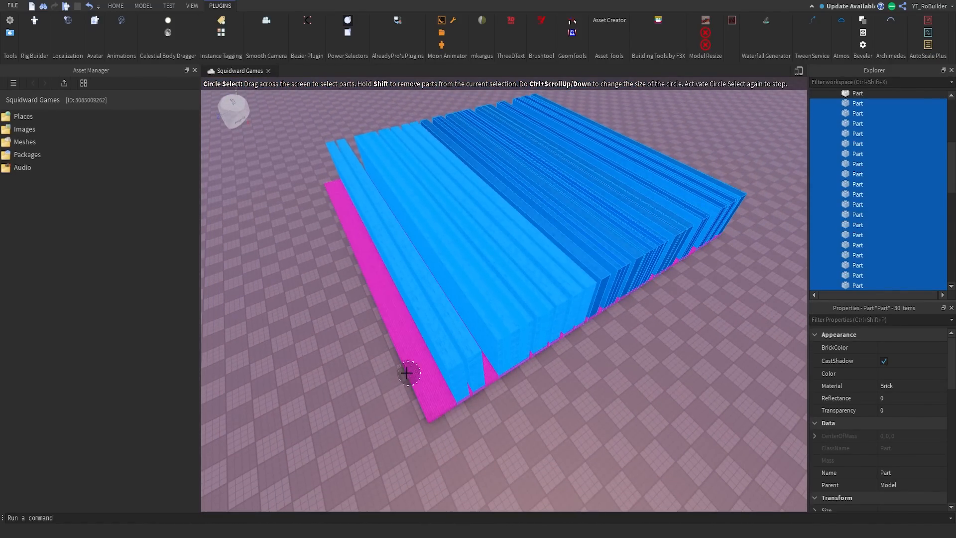
pyautogui.moveTo(610, 426); pyautogui.dragTo(610, 425, button='right')
pyautogui.press('w')
pyautogui.press('s')
pyautogui.press('d')
pyautogui.moveTo(564, 396); pyautogui.dragTo(561, 382, button='right')
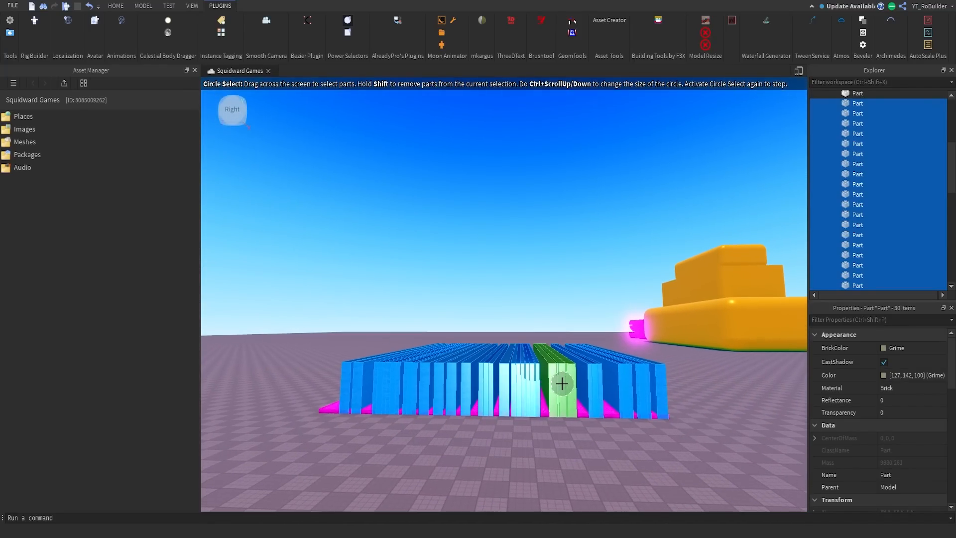
pyautogui.moveTo(469, 315)
pyautogui.keyDown('shift'); pyautogui.mouseDown()
pyautogui.moveTo(468, 345)
pyautogui.moveTo(513, 351)
pyautogui.mouseUp(); pyautogui.keyUp('shift')
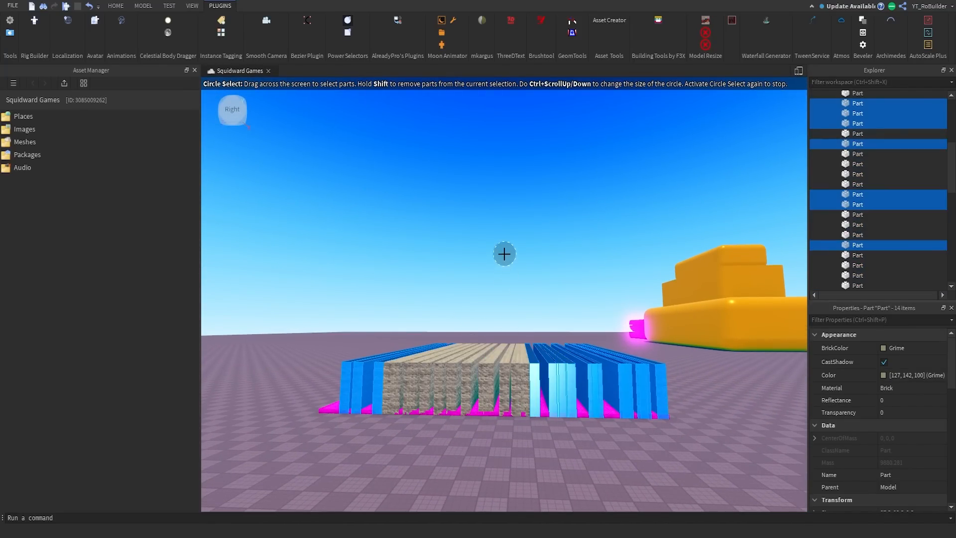
# Brush over the bars again with Circle Select and remove some of them from the selection
pyautogui.press('a')
pyautogui.press('w')
pyautogui.moveTo(518, 274); pyautogui.dragTo(518, 274, button='right')
pyautogui.press('s')
pyautogui.moveTo(433, 210)
pyautogui.mouseDown()
pyautogui.moveTo(593, 246)
pyautogui.moveTo(628, 269)
pyautogui.mouseUp()
pyautogui.moveTo(696, 274)
pyautogui.mouseDown()
pyautogui.moveTo(429, 226)
pyautogui.moveTo(371, 231)
pyautogui.moveTo(443, 205)
pyautogui.moveTo(556, 364)
pyautogui.mouseUp()
pyautogui.moveTo(631, 377)
pyautogui.keyDown('shift'); pyautogui.mouseDown()
pyautogui.moveTo(597, 314)
pyautogui.moveTo(551, 353)
pyautogui.mouseUp(); pyautogui.keyUp('shift')
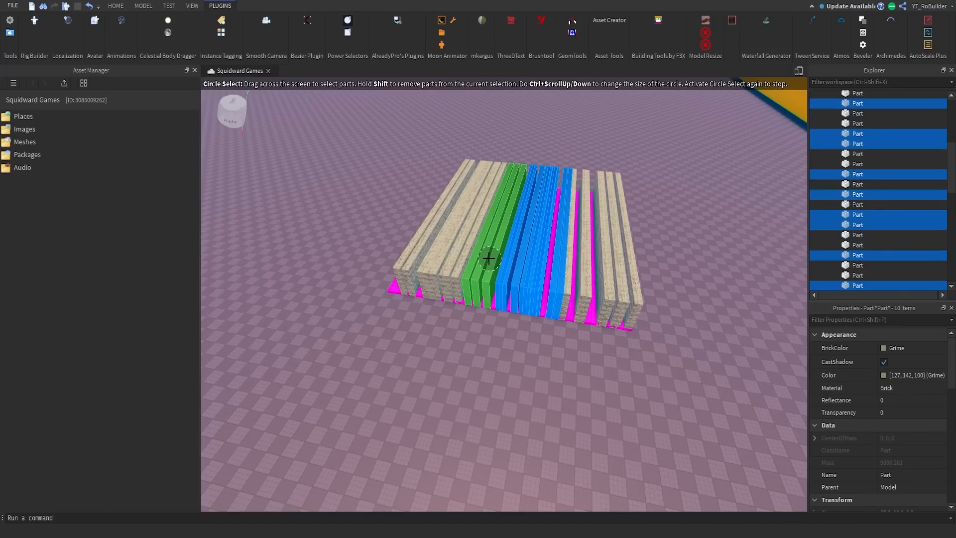
# Leave Circle Select and delete the whole model of slab and bars
pyautogui.hotkey('ctrl', '2')
pyautogui.click(351, 193)
pyautogui.moveTo(461, 207); pyautogui.dragTo(469, 207, button='right')
pyautogui.scroll(-4, 472, 233)
pyautogui.click(472, 232)
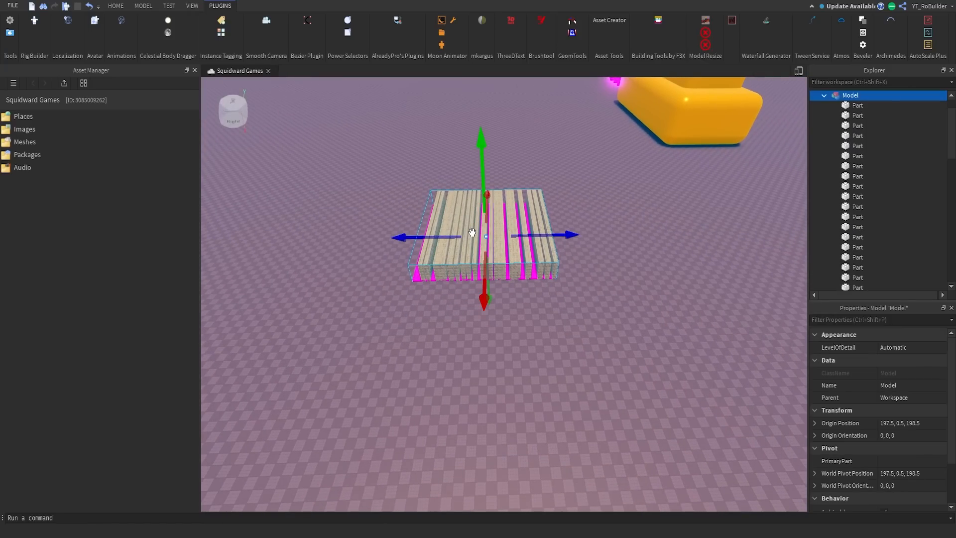
pyautogui.press('Delete')
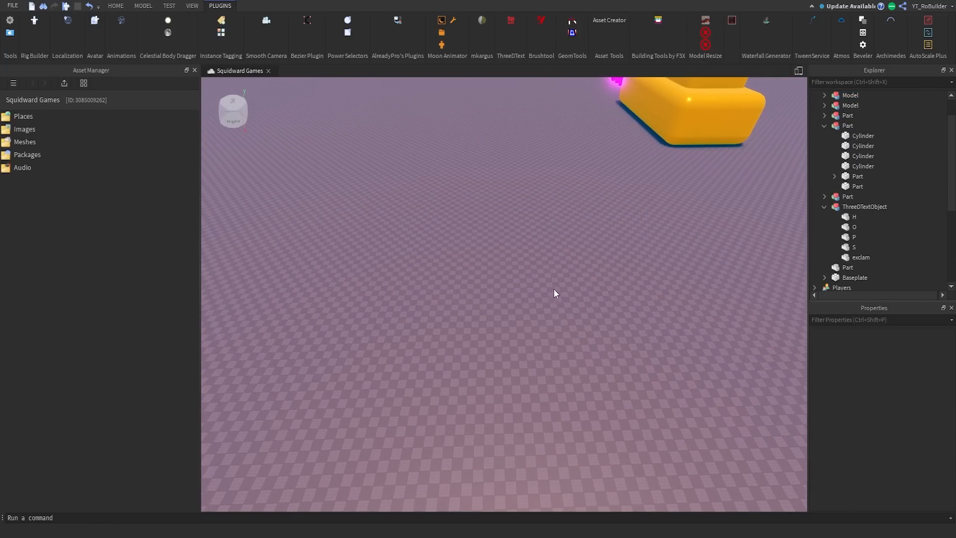
pyautogui.press('w')
pyautogui.press('w')
pyautogui.press('s')
pyautogui.press('s')
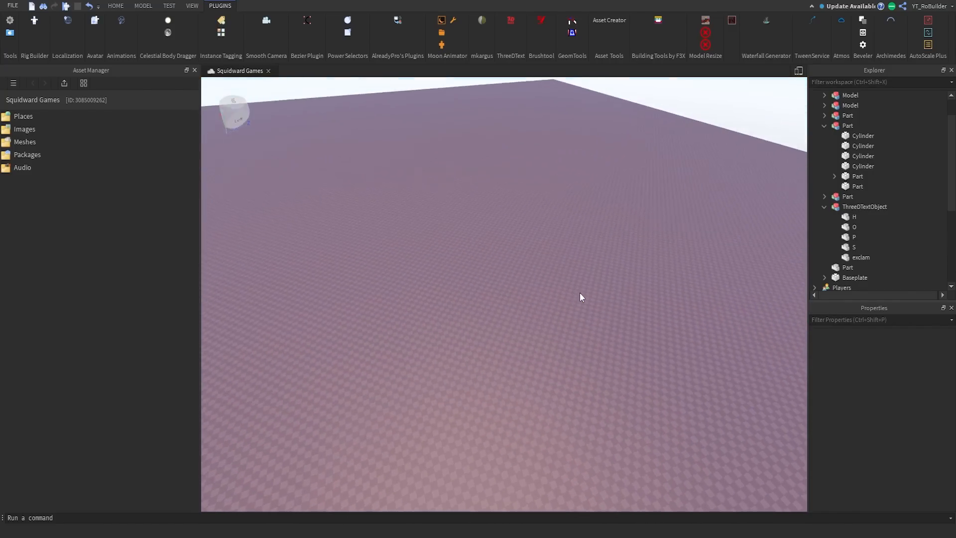
pyautogui.press('w')
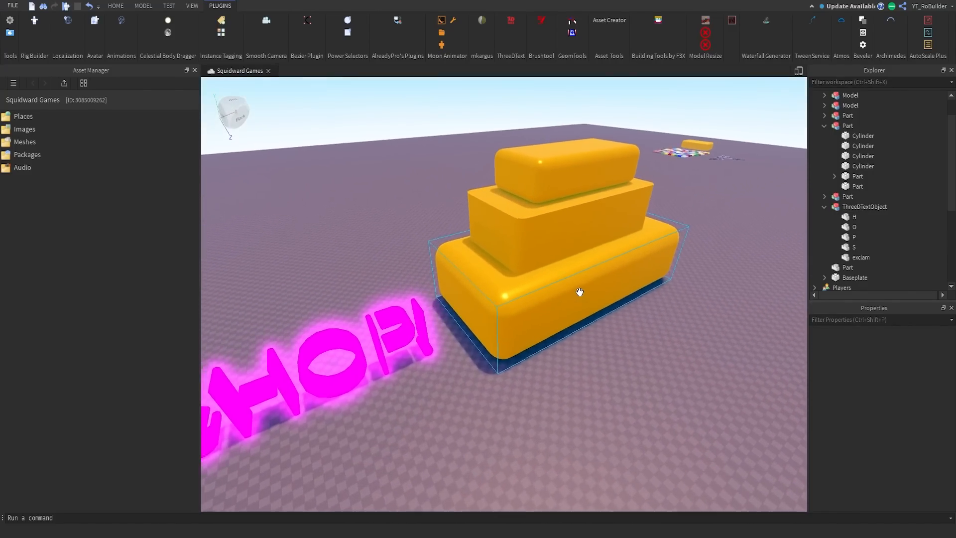
pyautogui.press('w')
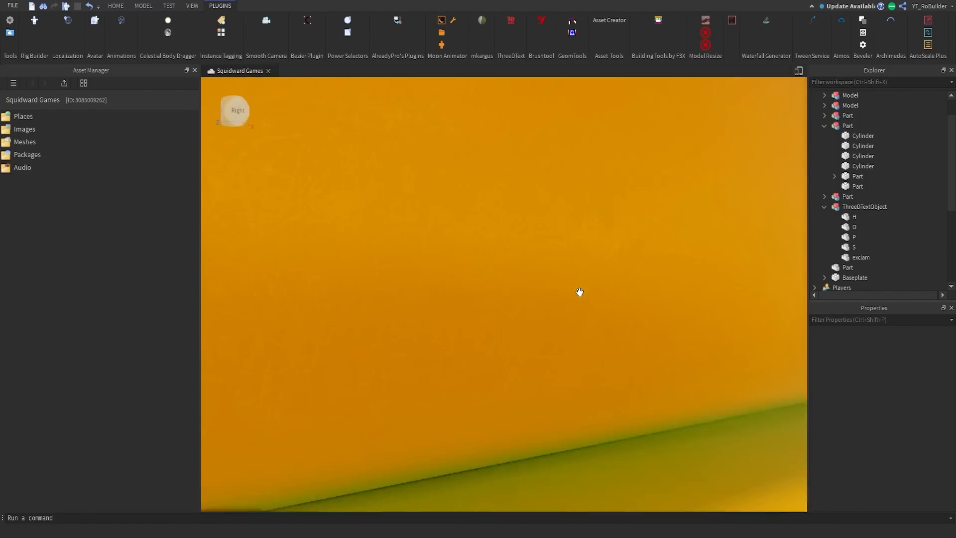
pyautogui.press('w')
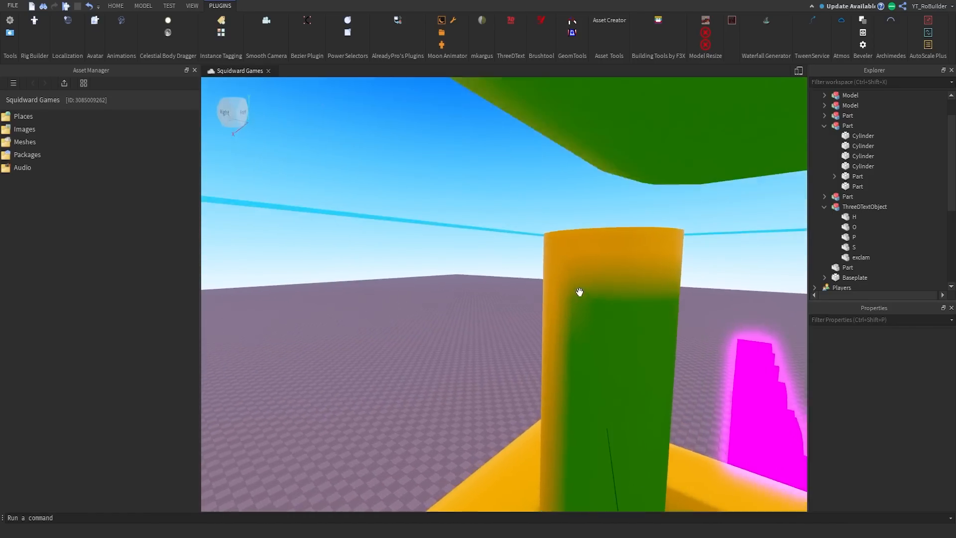